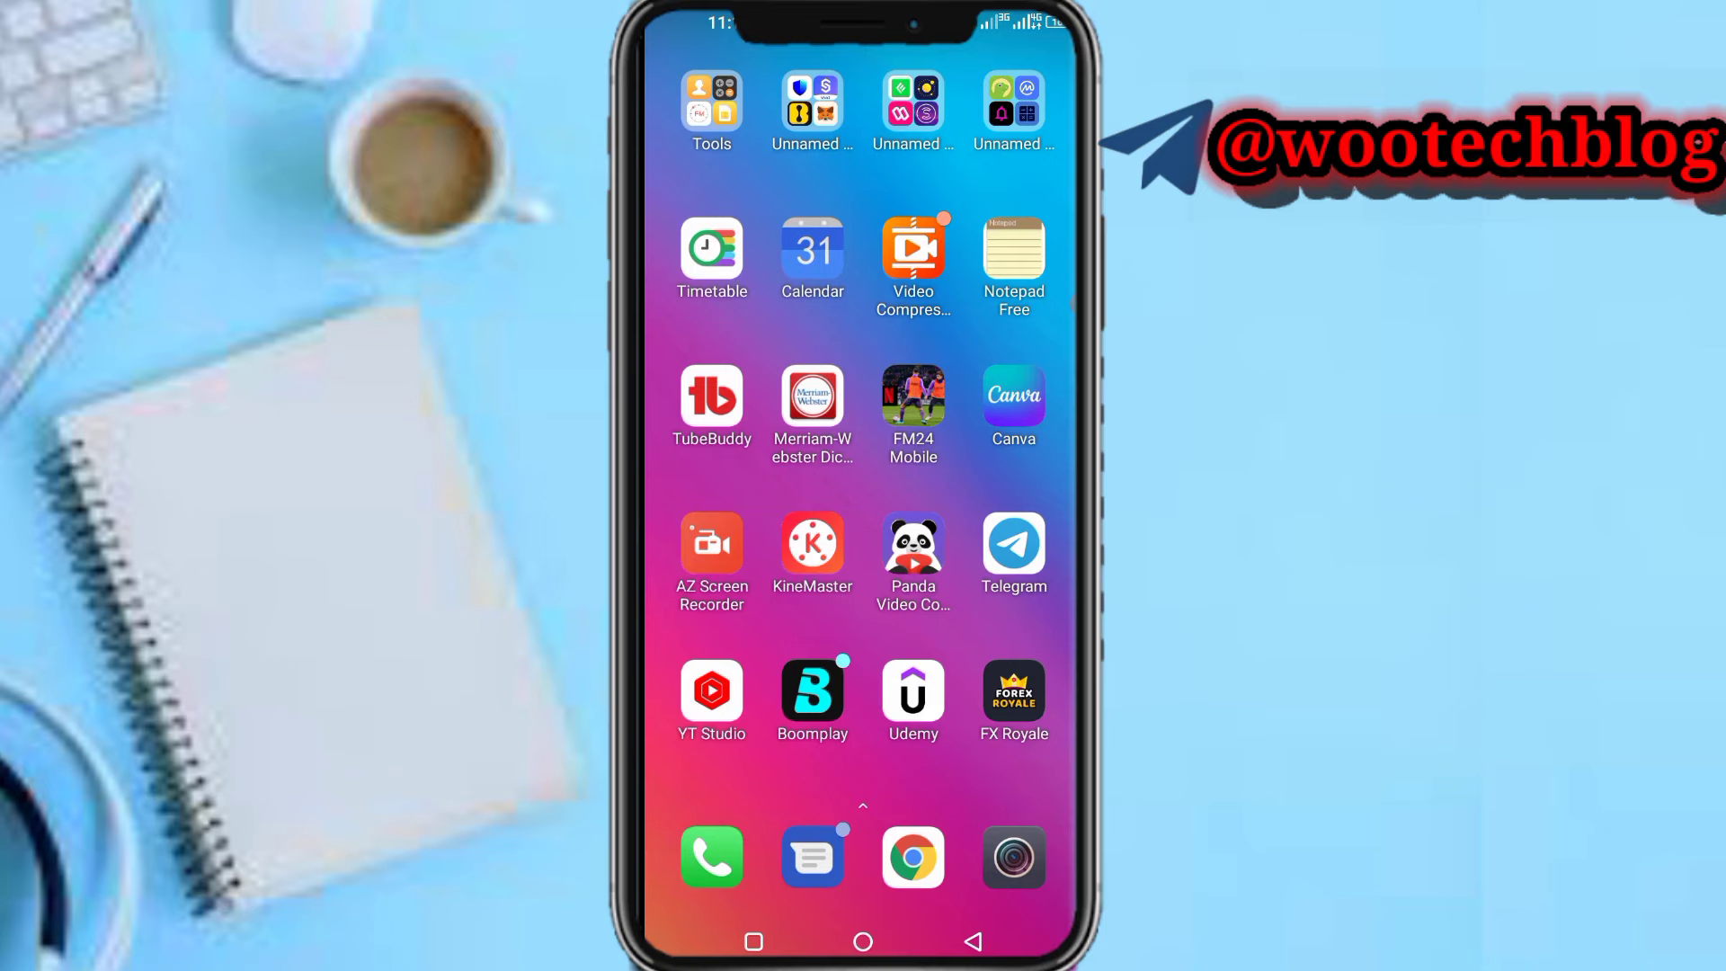
# - Page through the home screen apps and launch Tonkeeper to its $0 wallet
pyautogui.moveTo(989, 449); pyautogui.dragTo(719, 449)
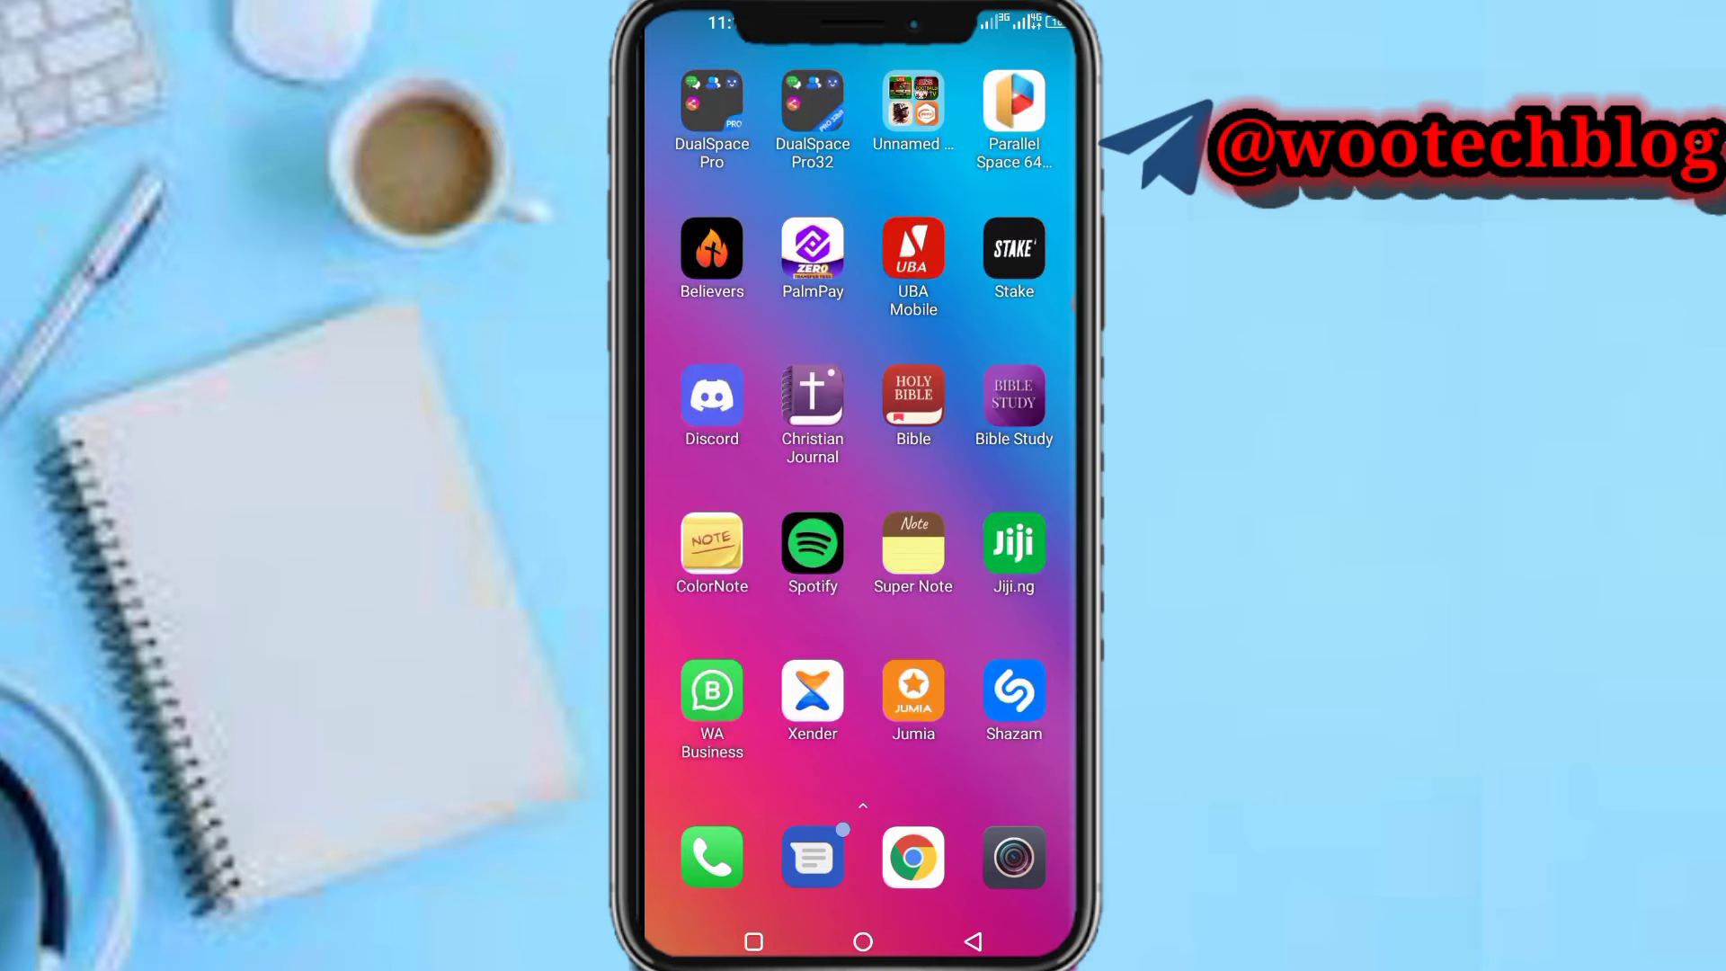
pyautogui.moveTo(989, 450); pyautogui.dragTo(720, 449)
pyautogui.moveTo(989, 449); pyautogui.dragTo(720, 450)
pyautogui.moveTo(989, 450); pyautogui.dragTo(719, 450)
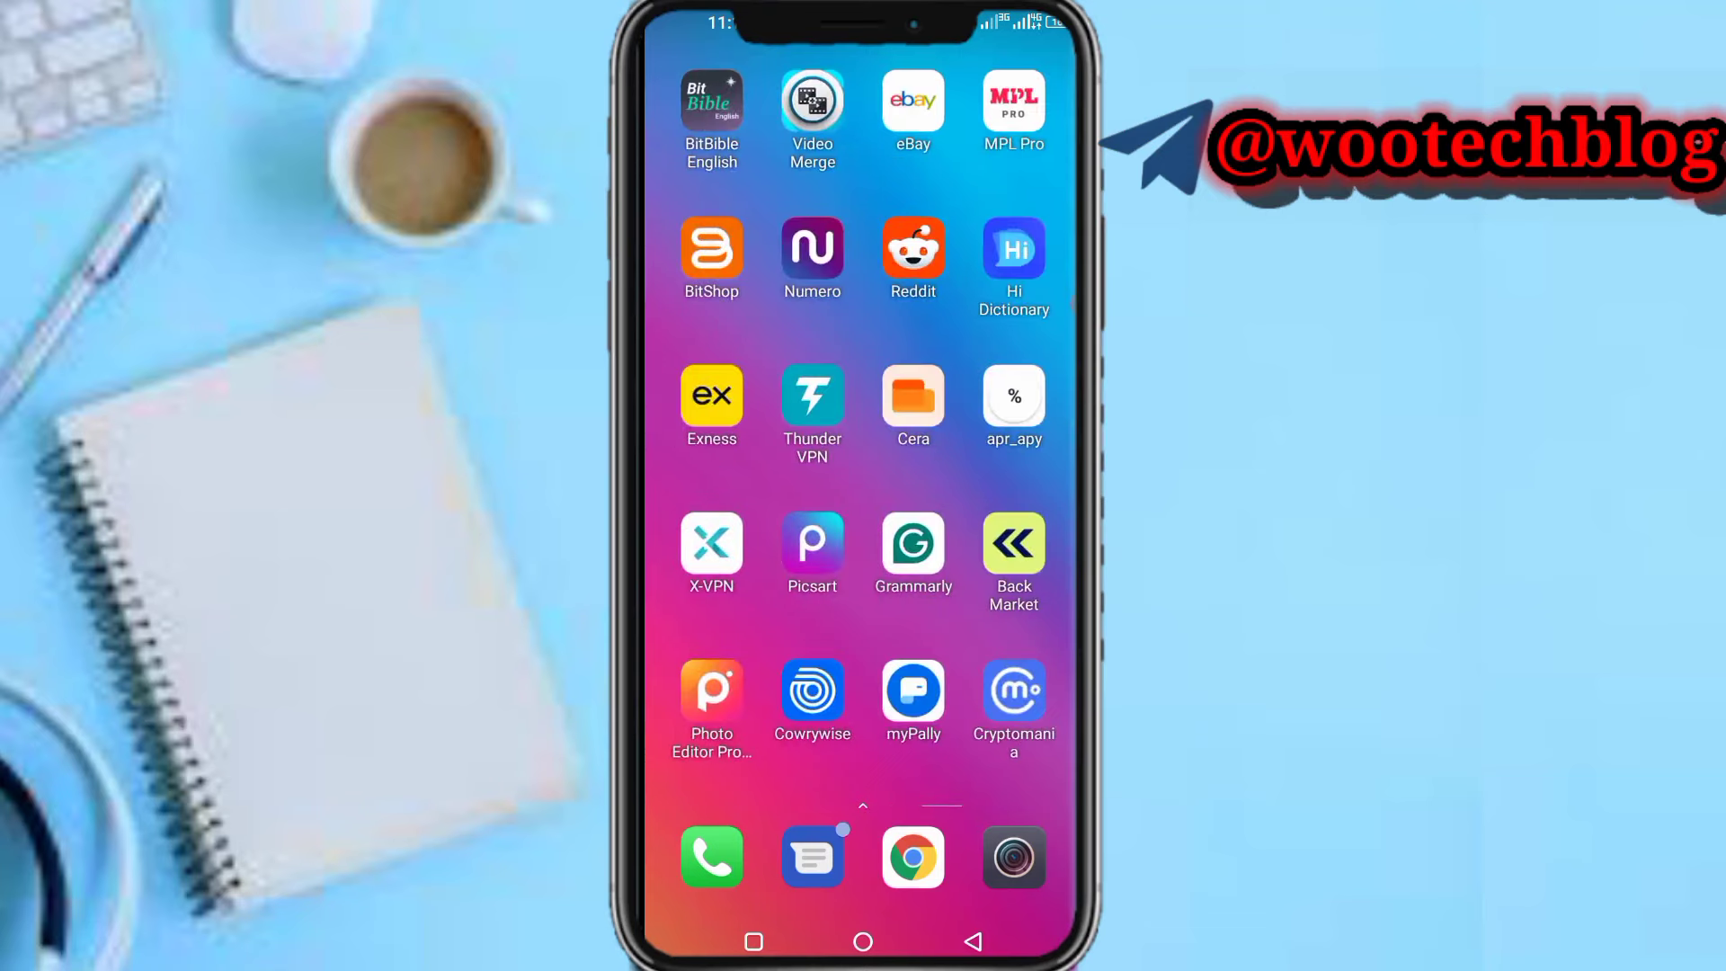
pyautogui.moveTo(988, 450); pyautogui.dragTo(719, 450)
pyautogui.click(1014, 248)
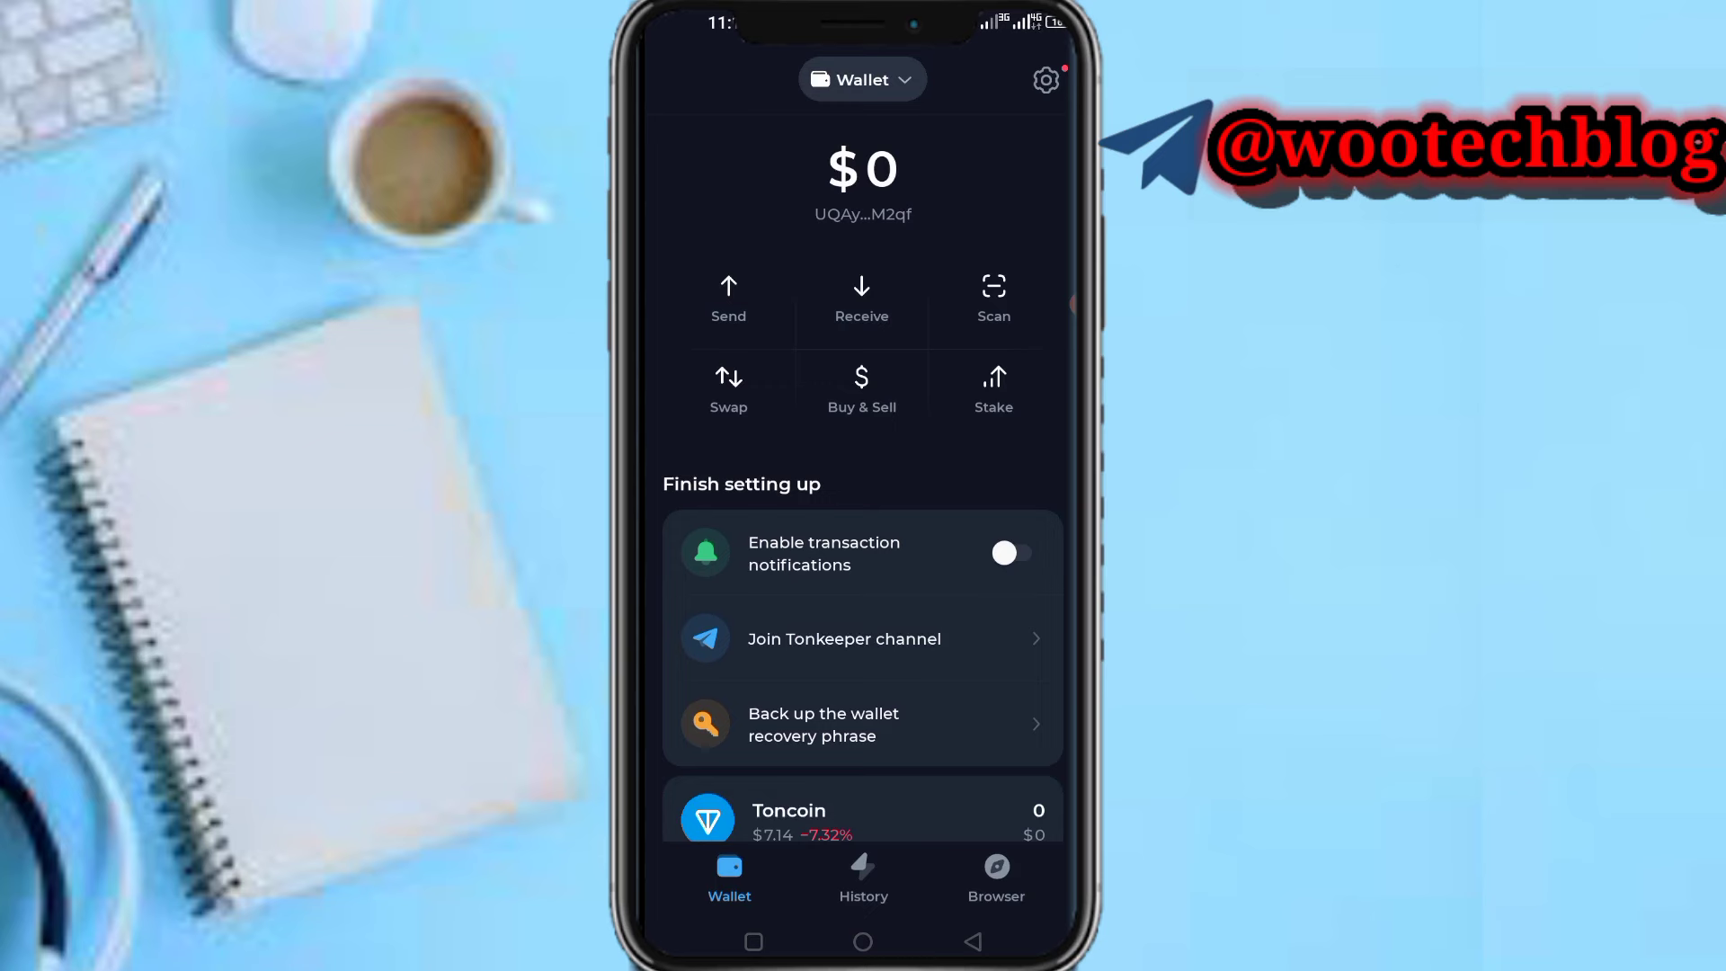
pyautogui.click(729, 387)
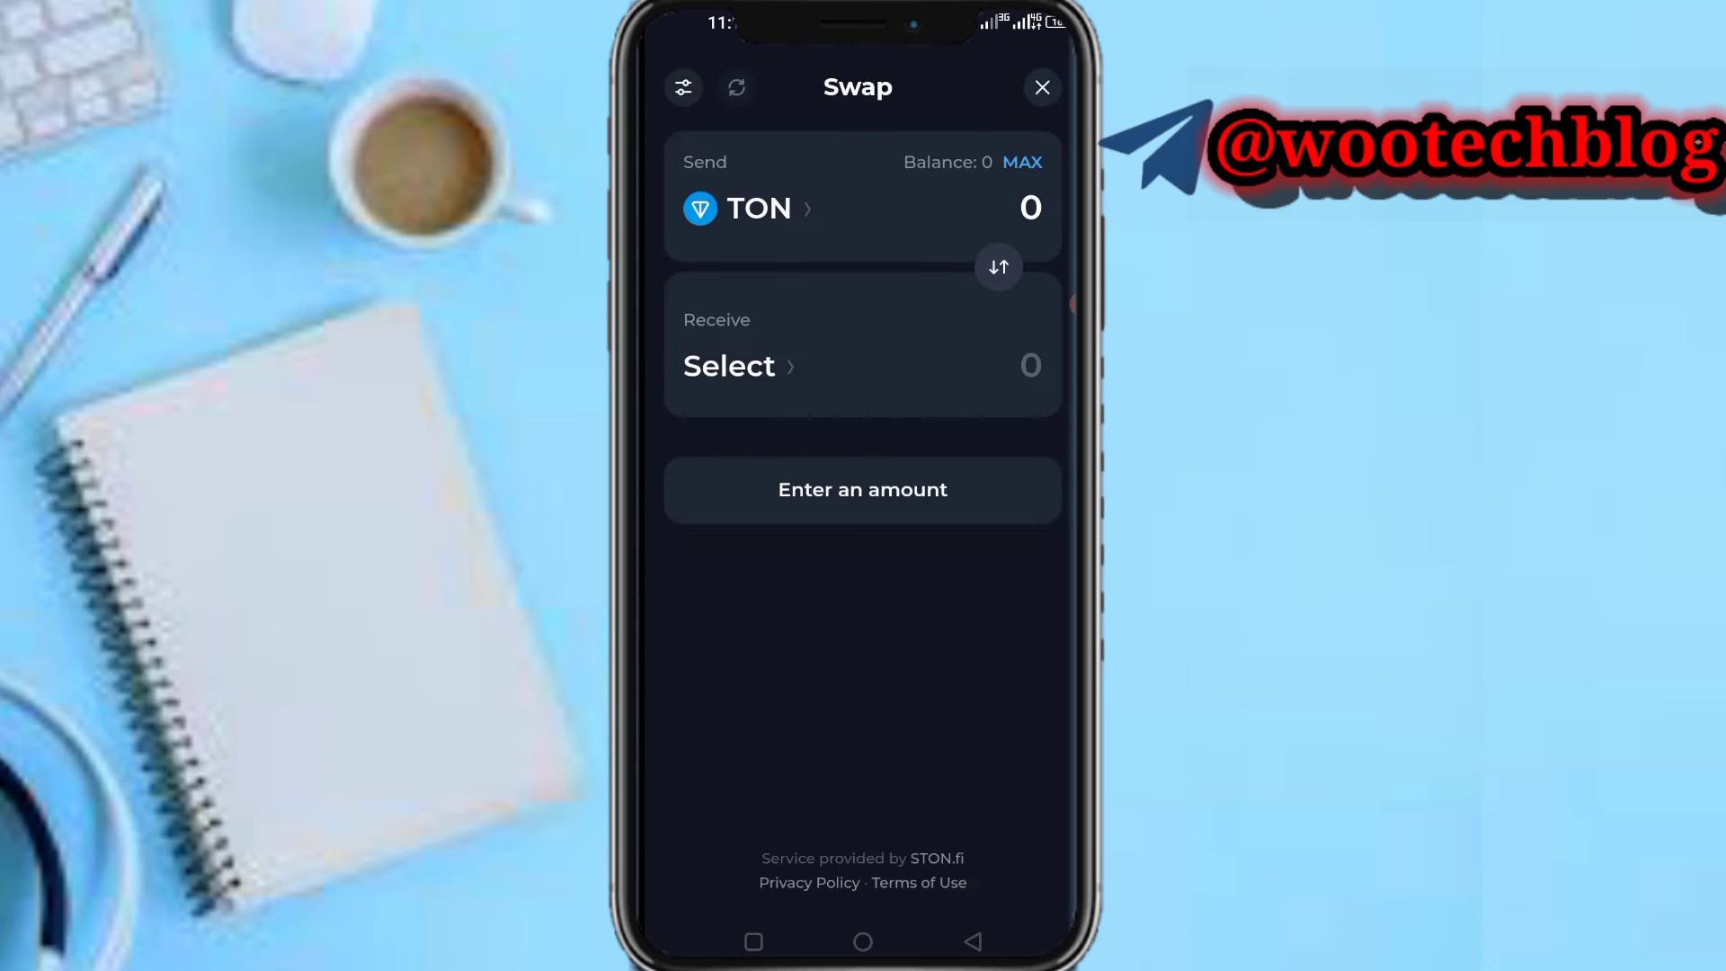
pyautogui.click(997, 266)
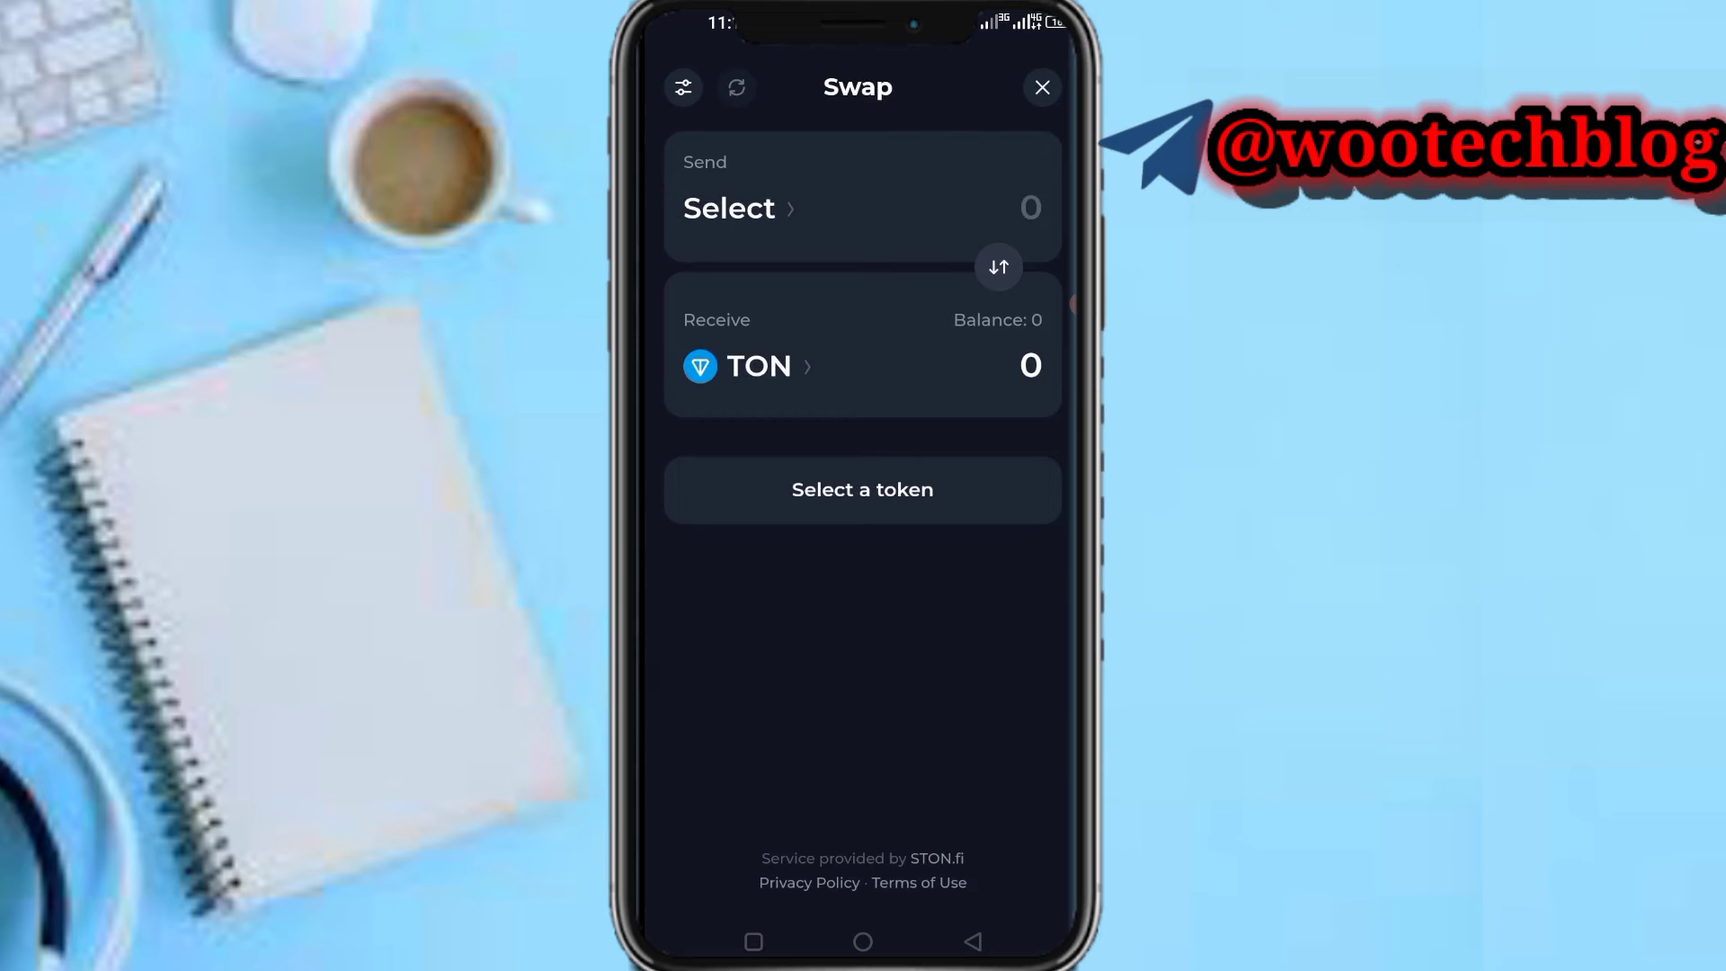
pyautogui.click(729, 208)
pyautogui.click(746, 386)
pyautogui.click(758, 366)
pyautogui.scroll(-5, 863, 504)
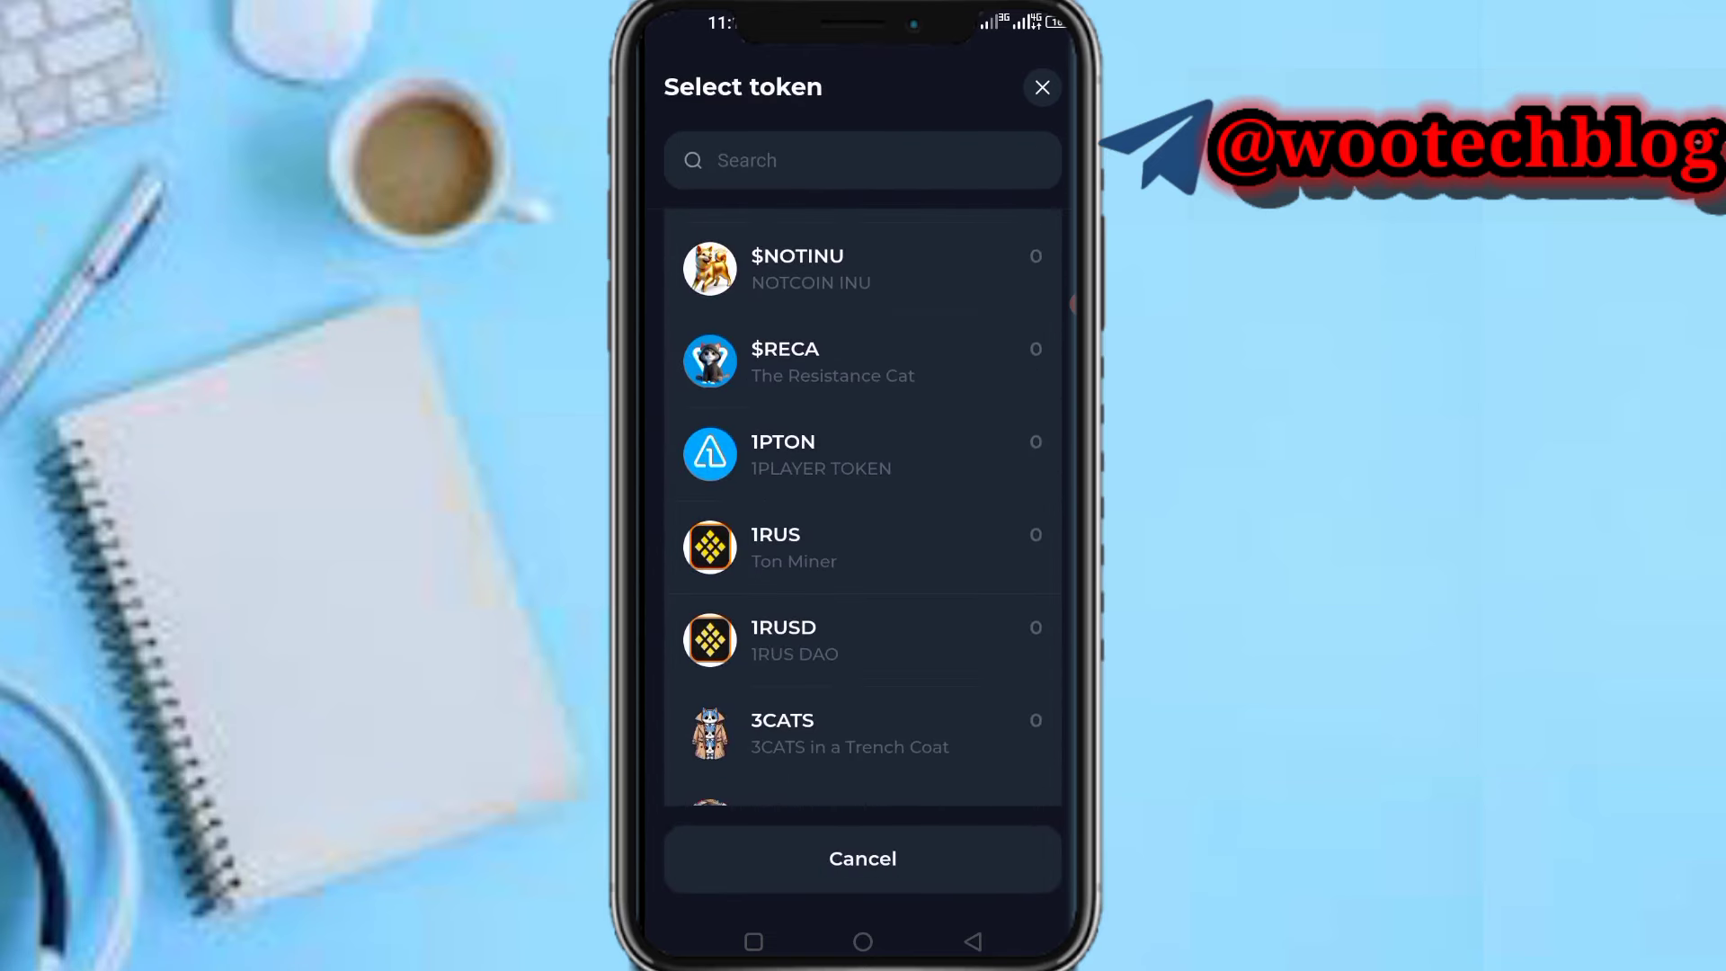
pyautogui.scroll(-4, 863, 503)
pyautogui.scroll(-6, 863, 503)
pyautogui.click(789, 530)
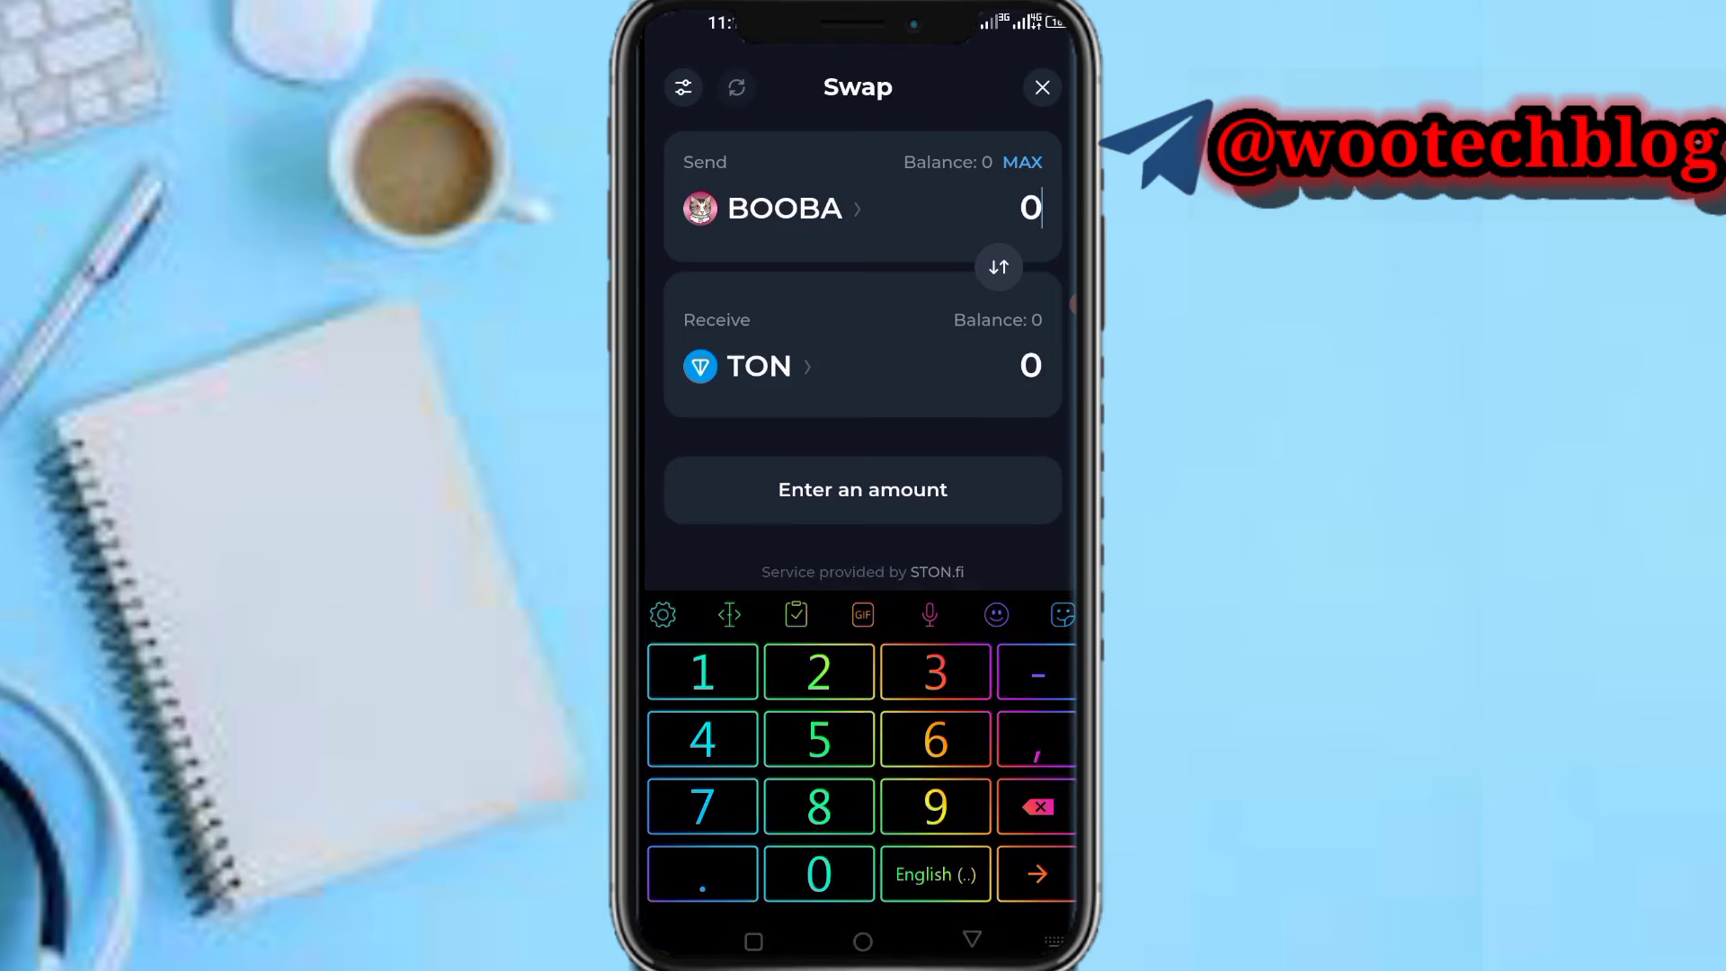
pyautogui.write('5')
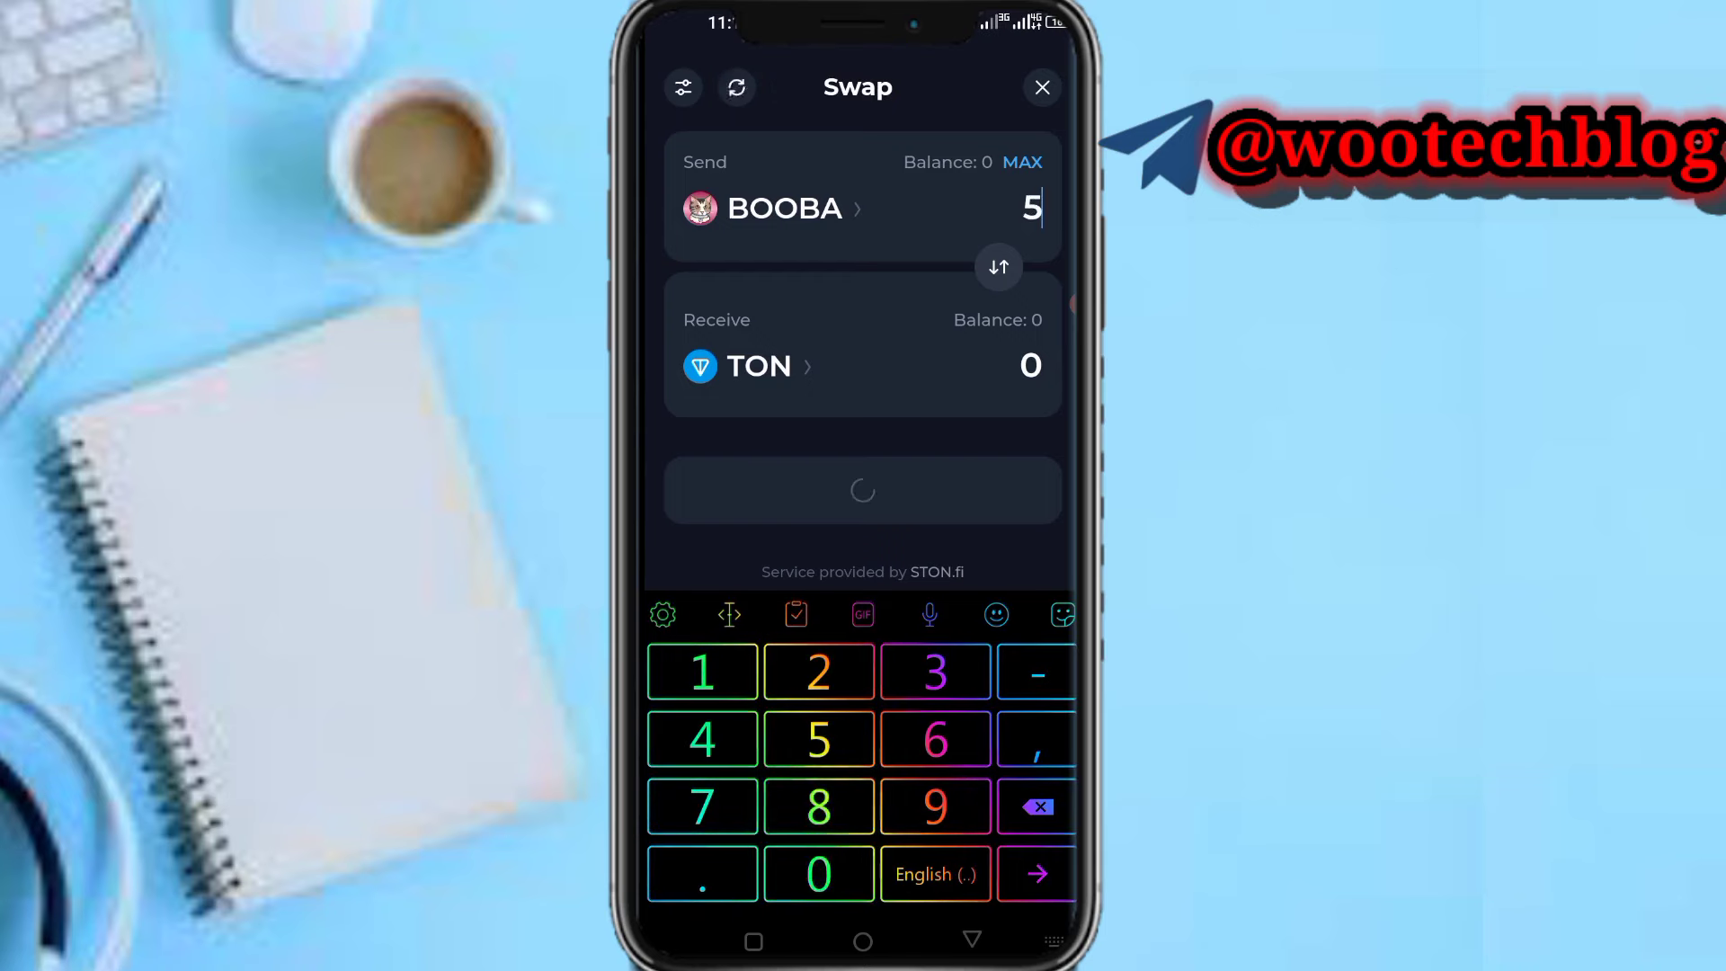
pyautogui.write('00000')
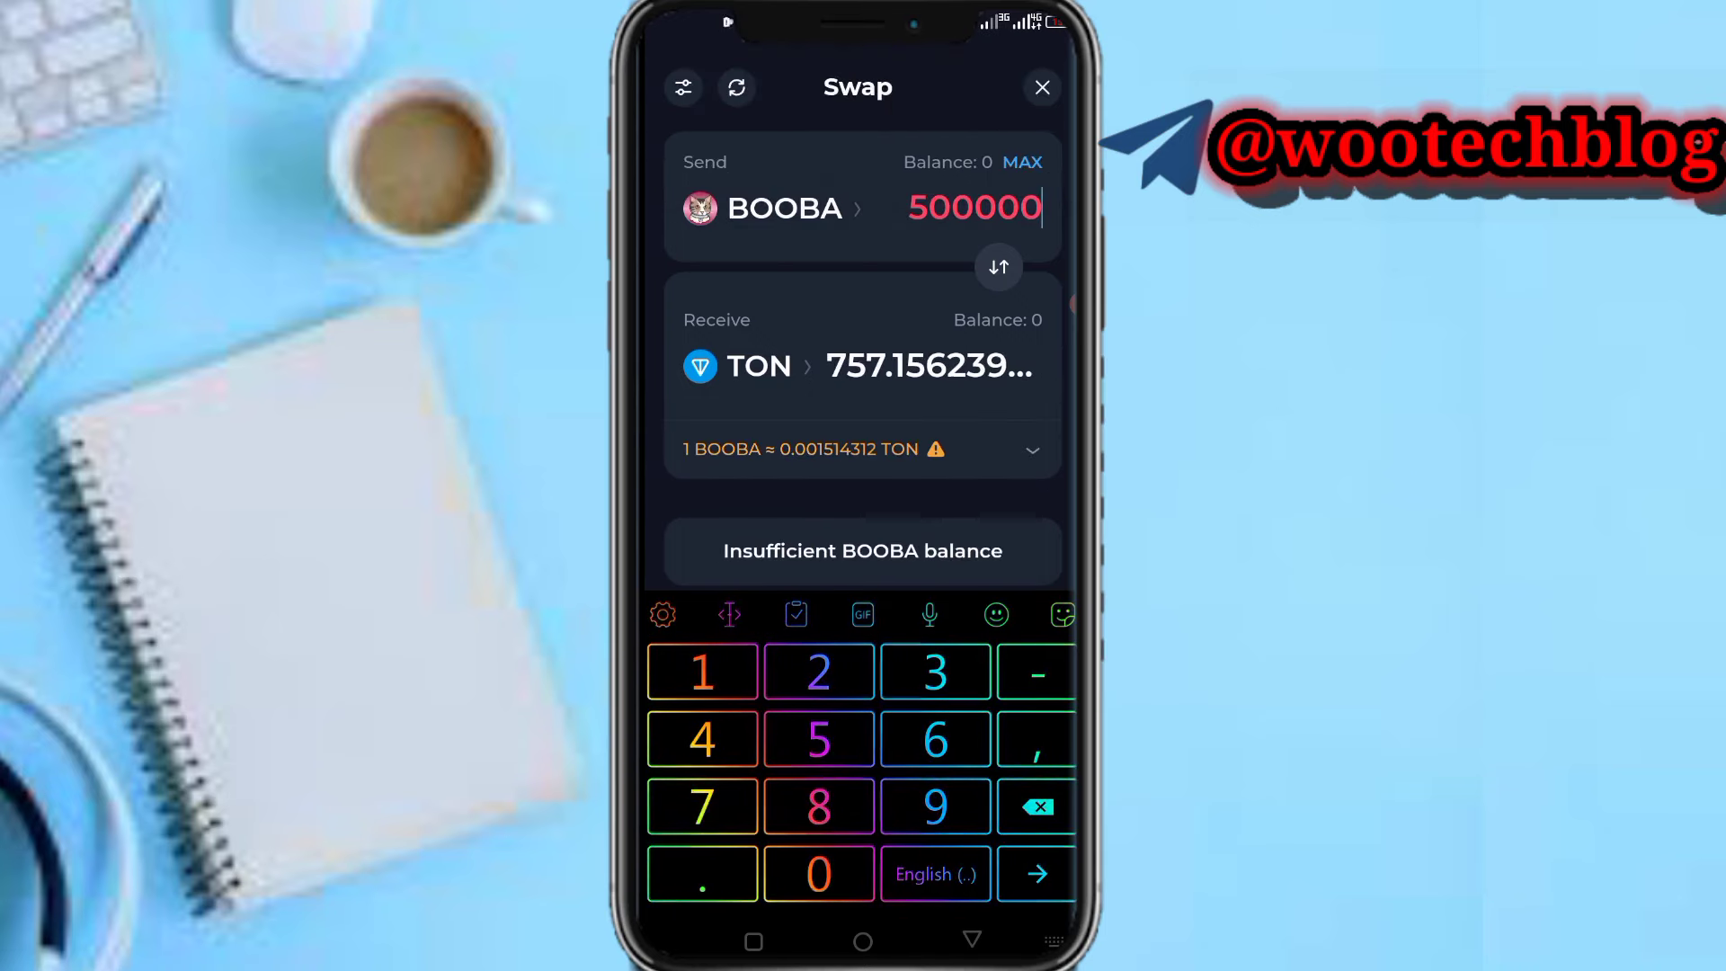
pyautogui.press('Escape')
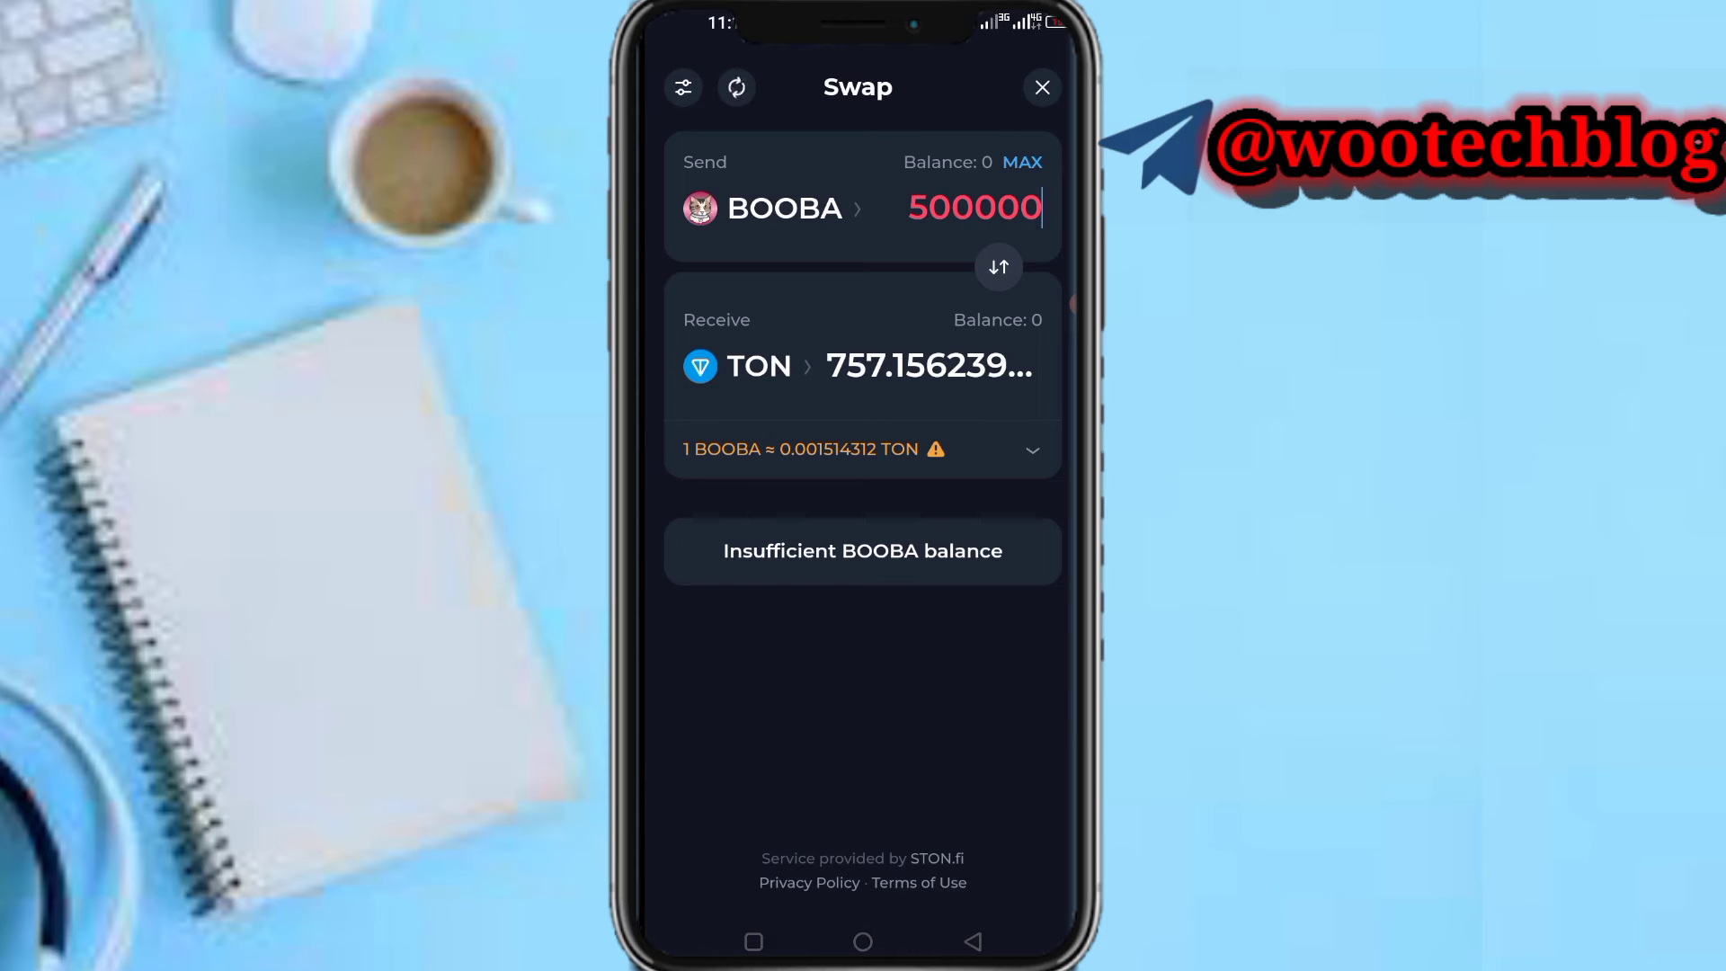
# - Leave the swap and reopen Send until the empty recipient form appears
pyautogui.press('Escape')
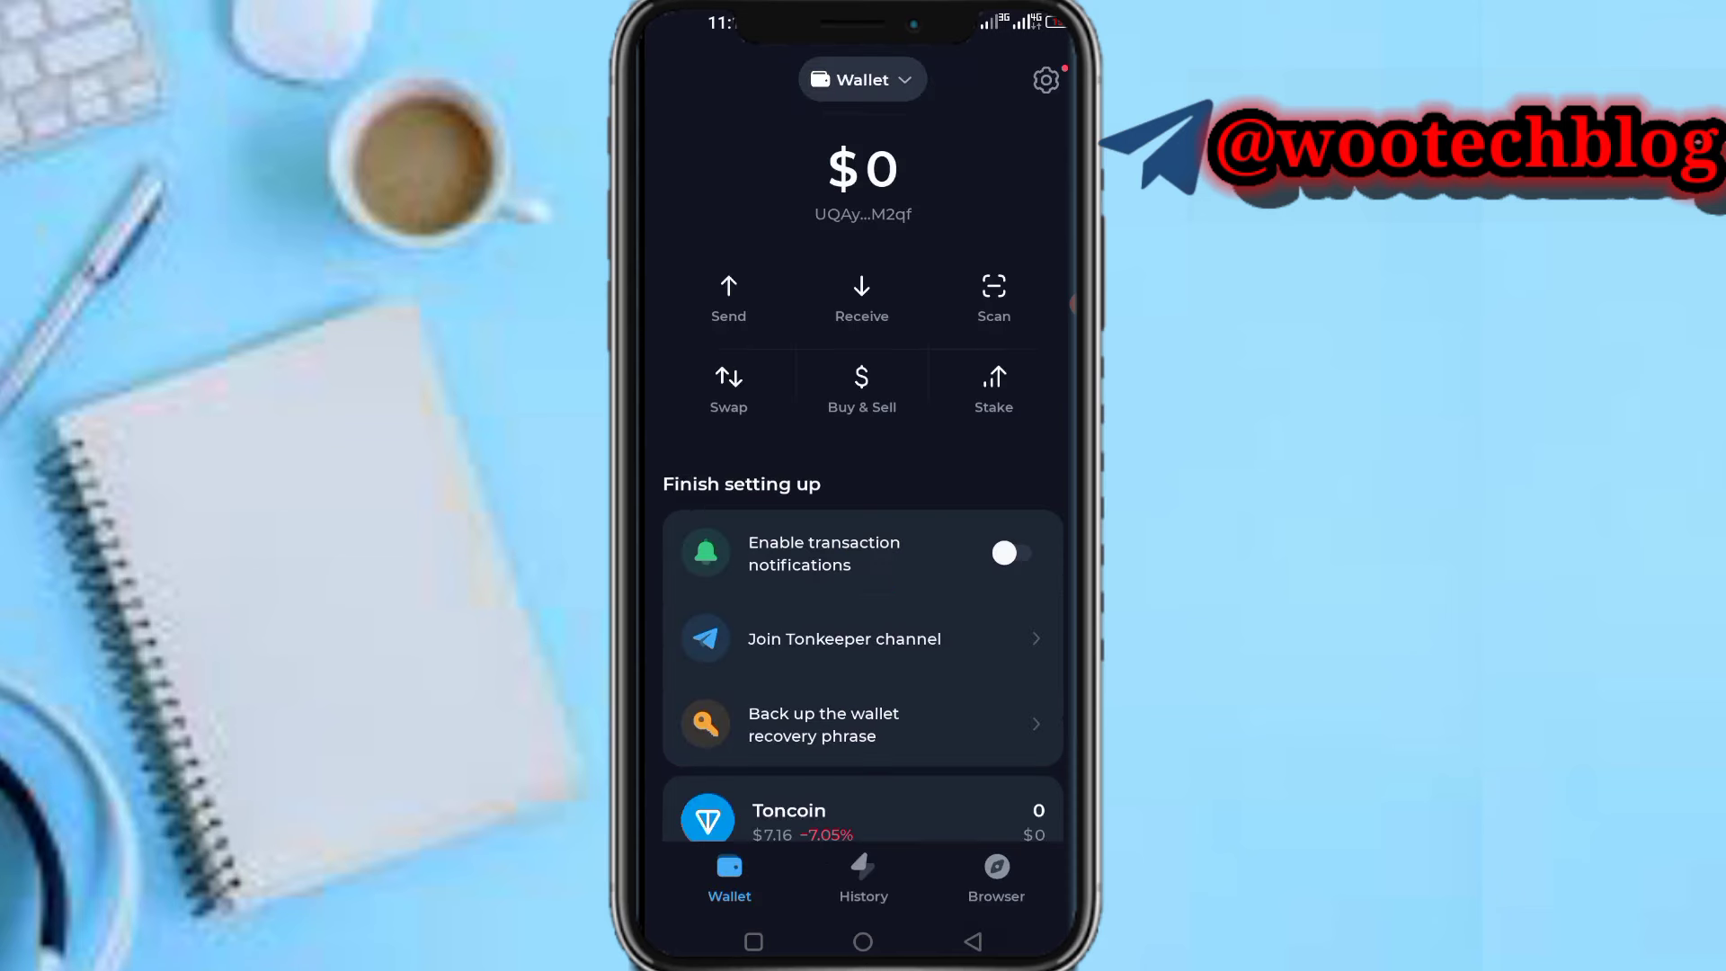
pyautogui.click(728, 296)
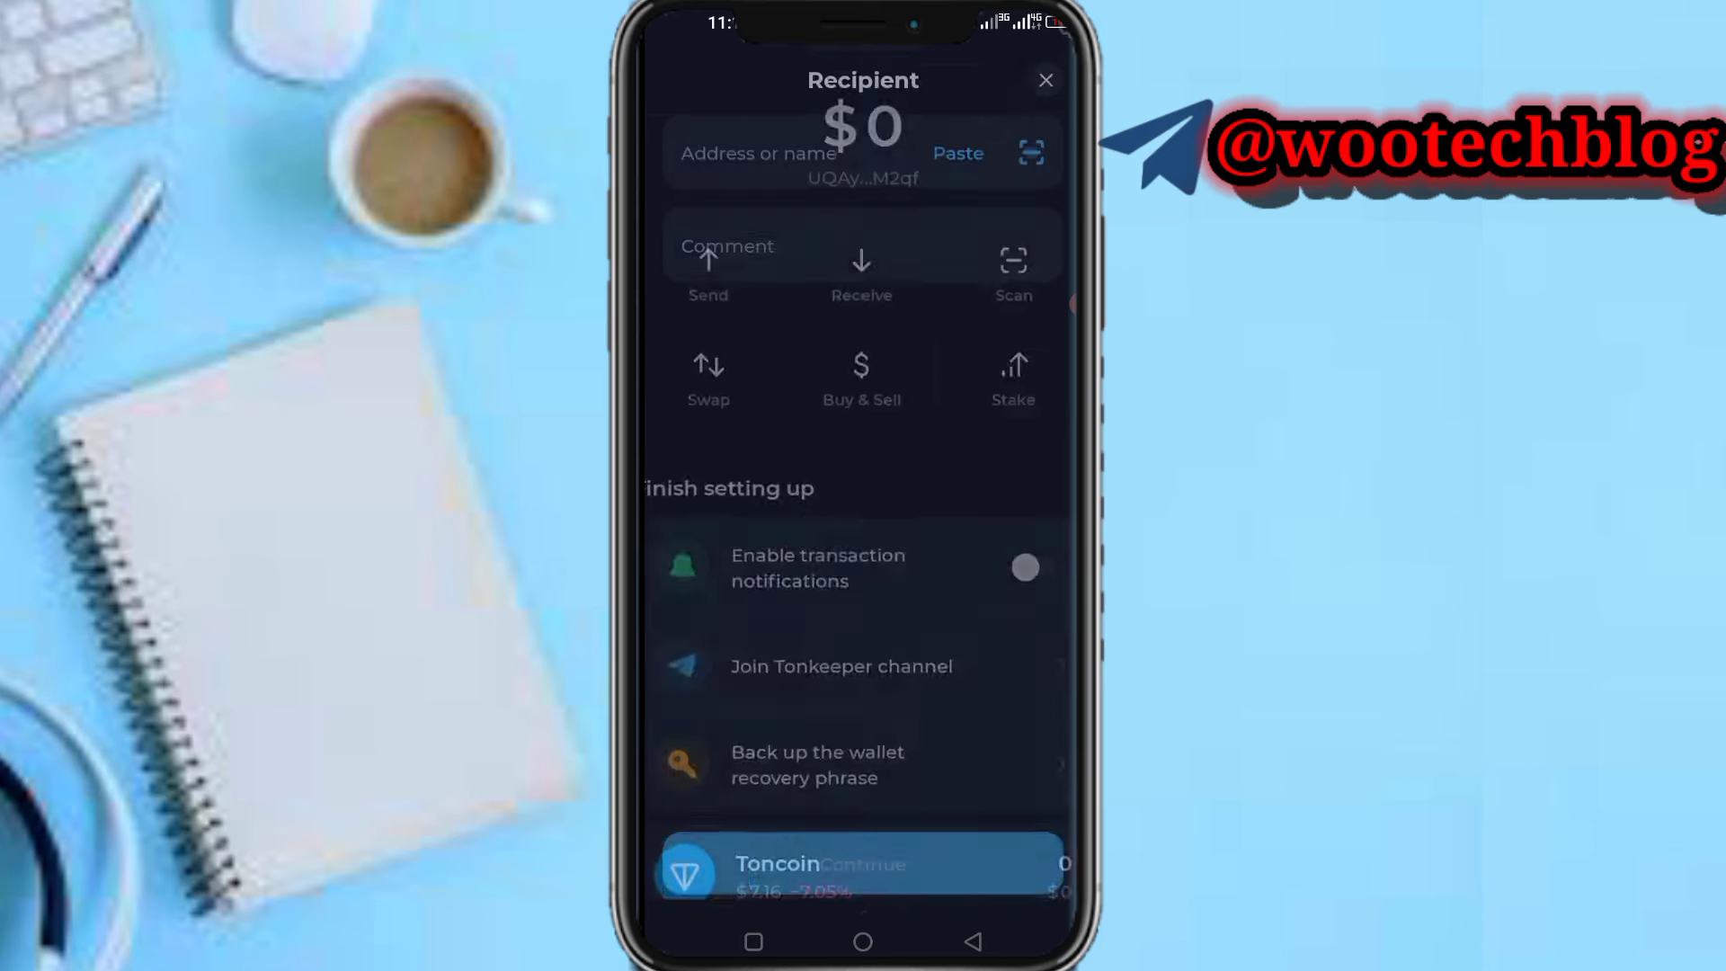
pyautogui.click(1045, 80)
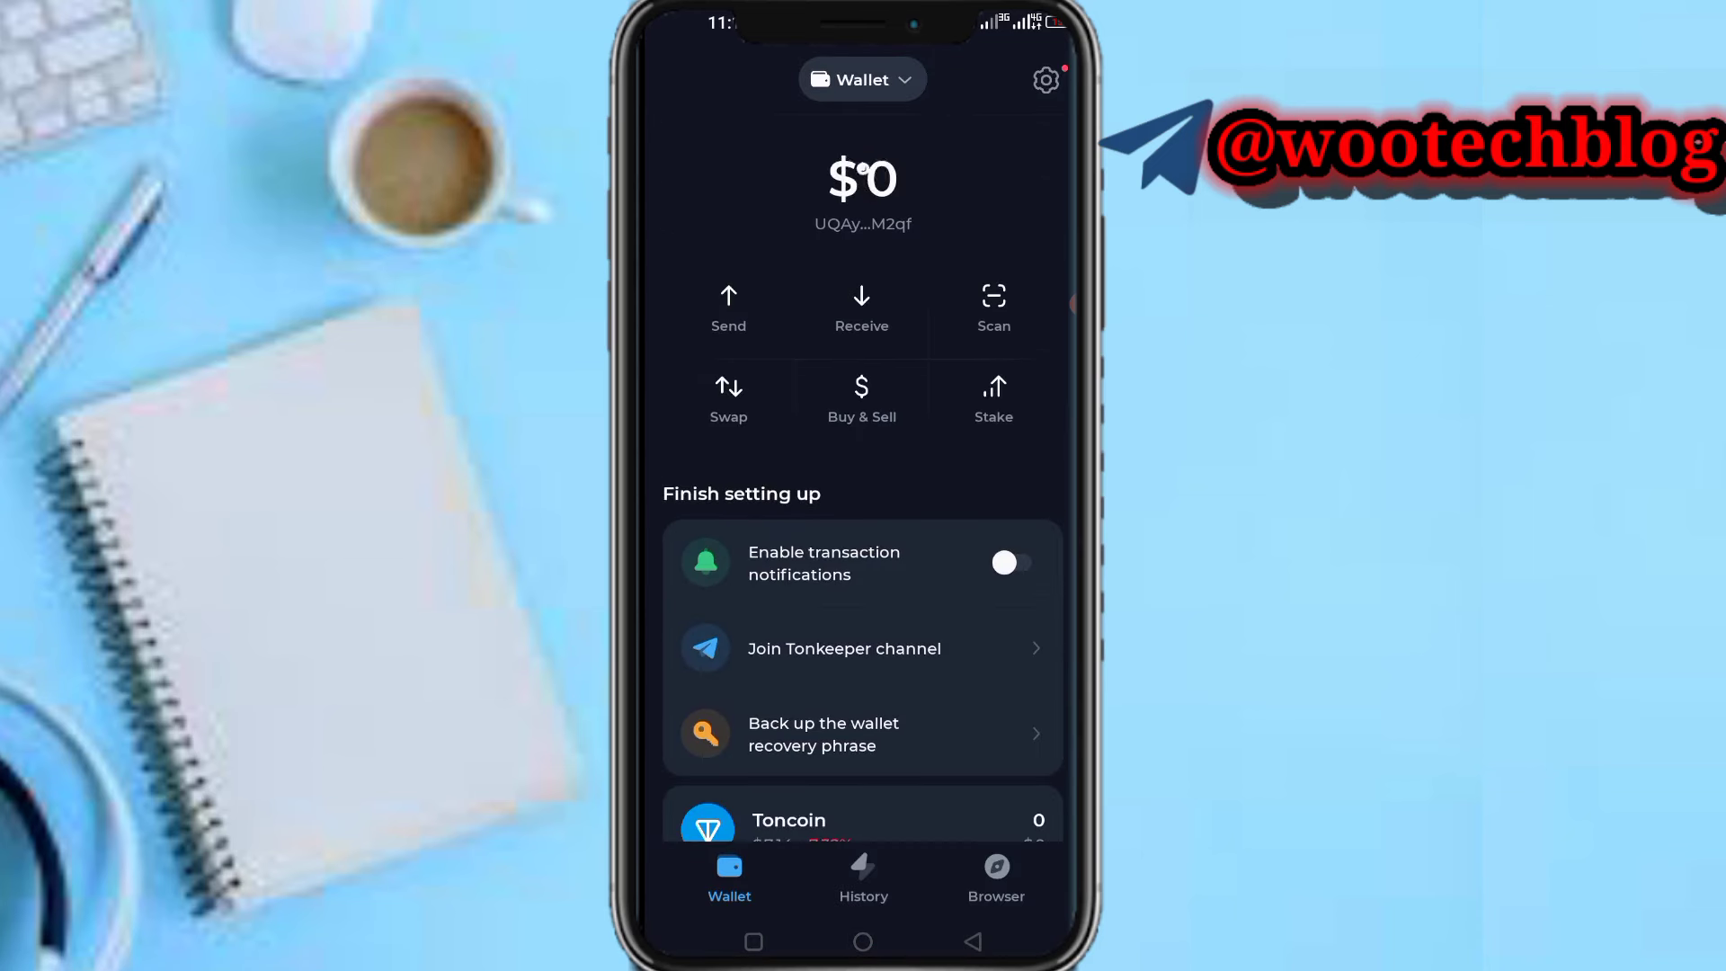
pyautogui.click(729, 297)
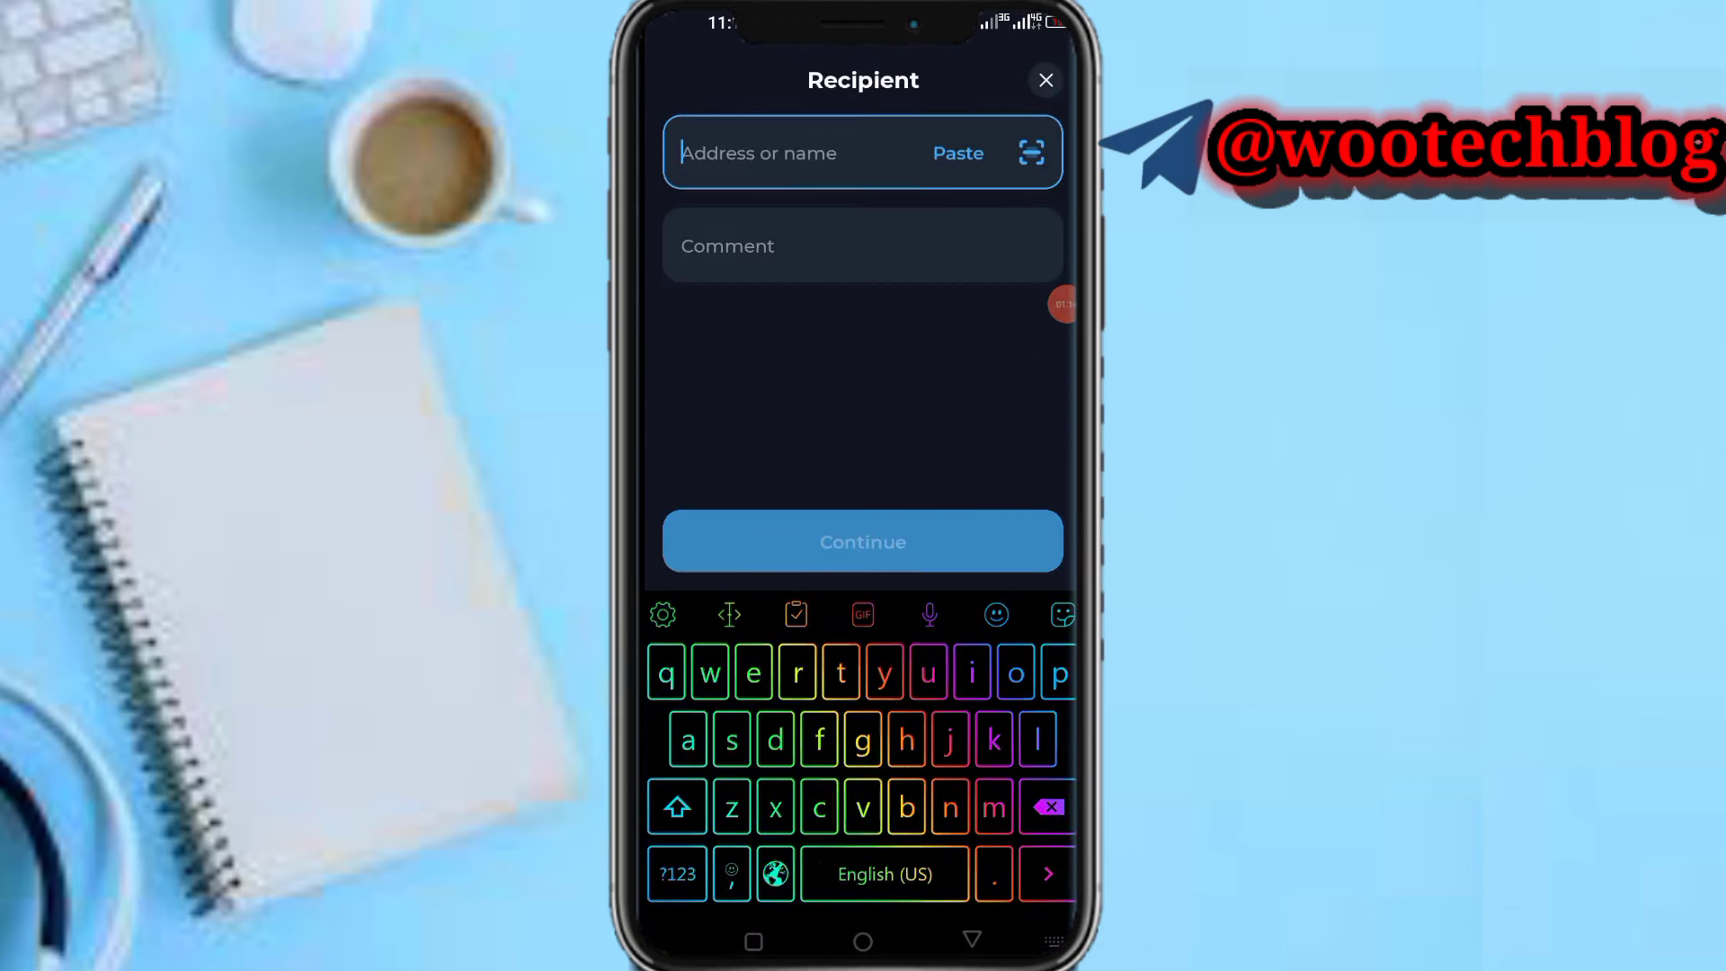
pyautogui.click(1045, 80)
pyautogui.click(728, 306)
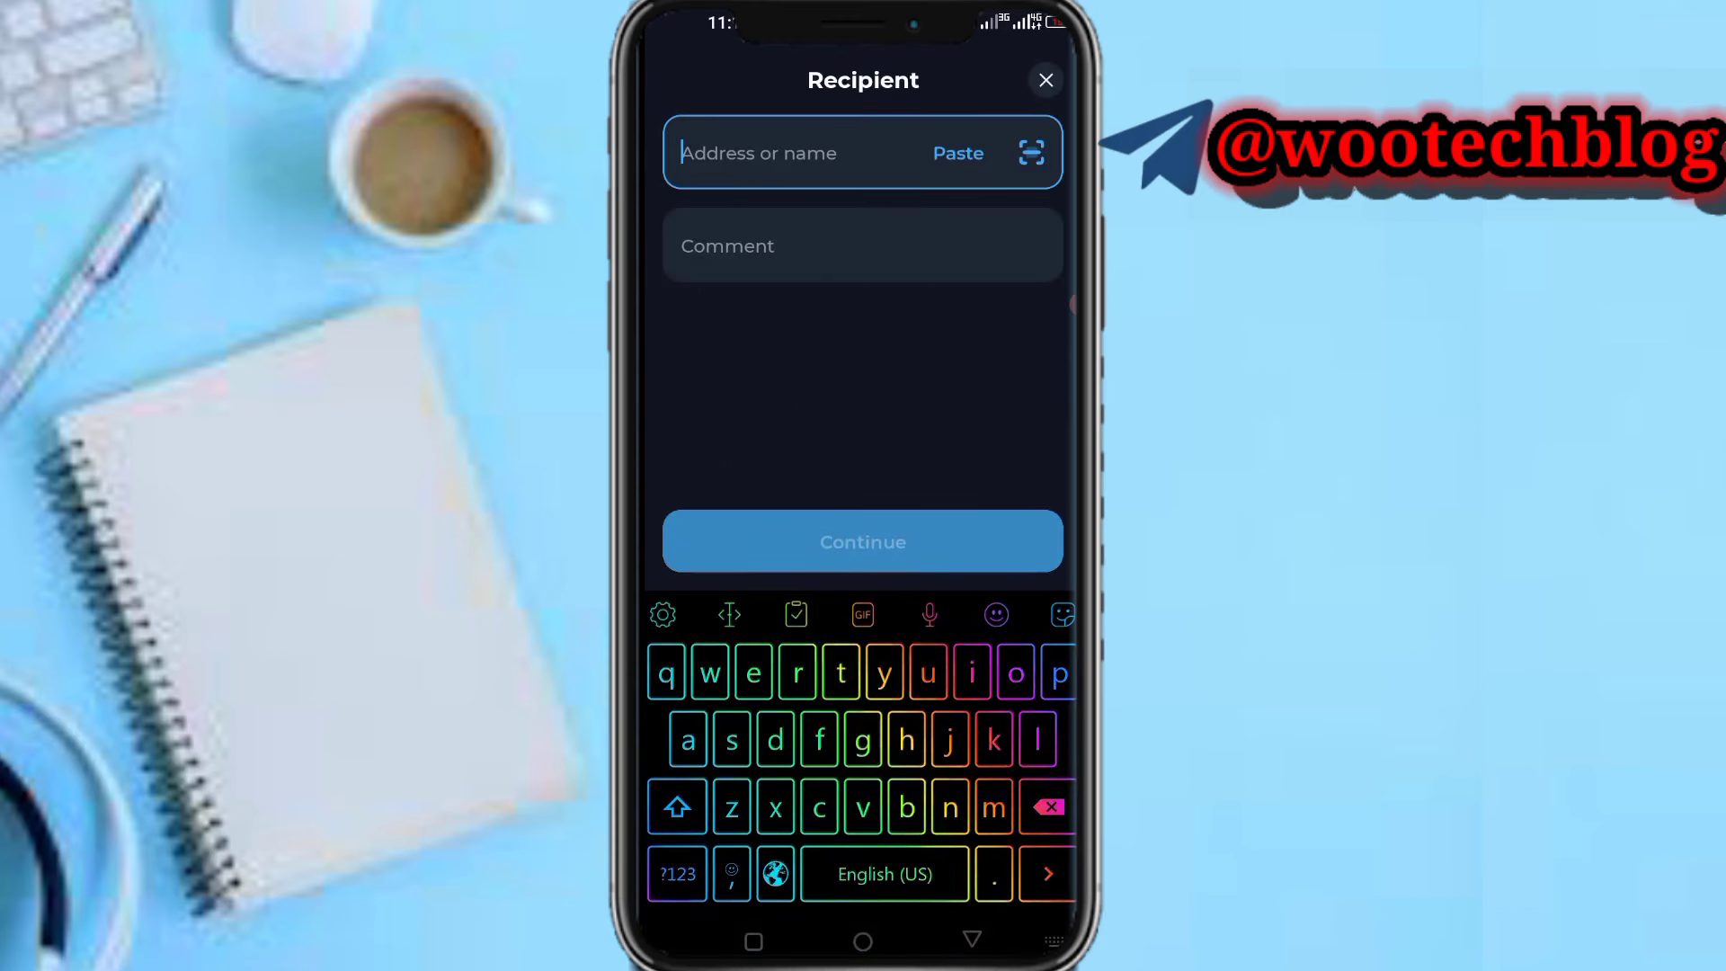
# - Switch from Tonkeeper to Telegram and open Wallet from its side menu
pyautogui.press('Home')
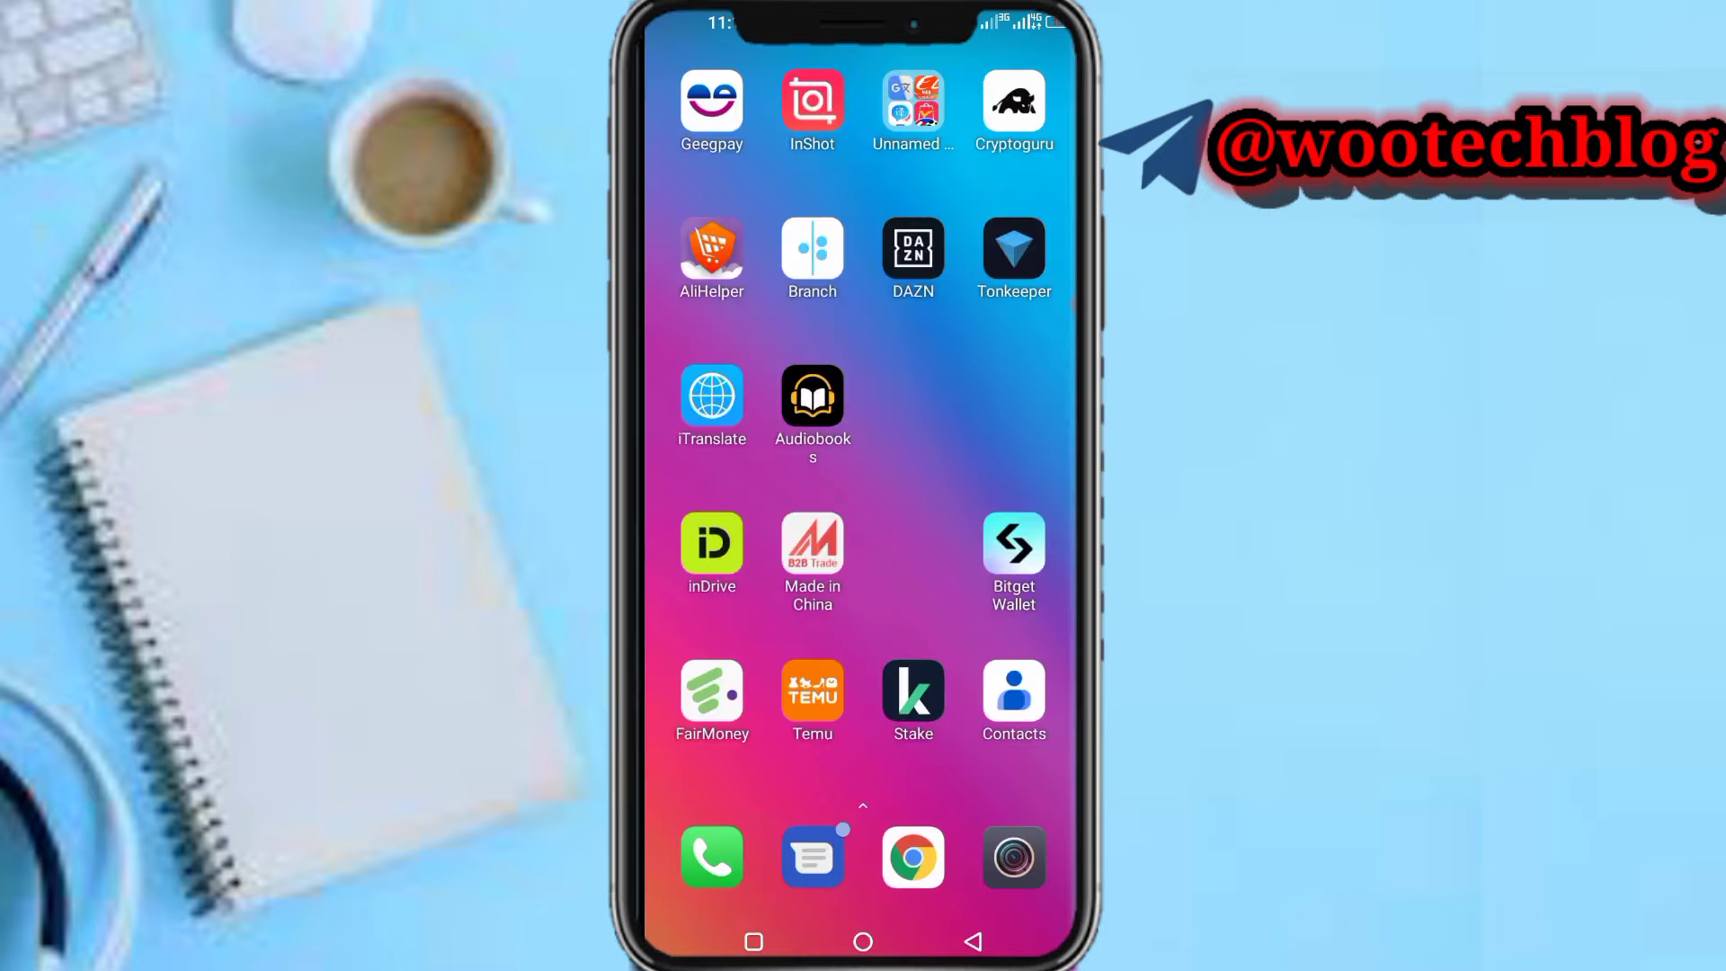
pyautogui.hscroll(5, 861, 405)
pyautogui.hscroll(5, 862, 405)
pyautogui.hscroll(-1, 861, 404)
pyautogui.hscroll(-1, 861, 404)
pyautogui.hscroll(-1, 861, 404)
pyautogui.hscroll(-1, 861, 405)
pyautogui.hscroll(5, 861, 405)
pyautogui.click(1014, 543)
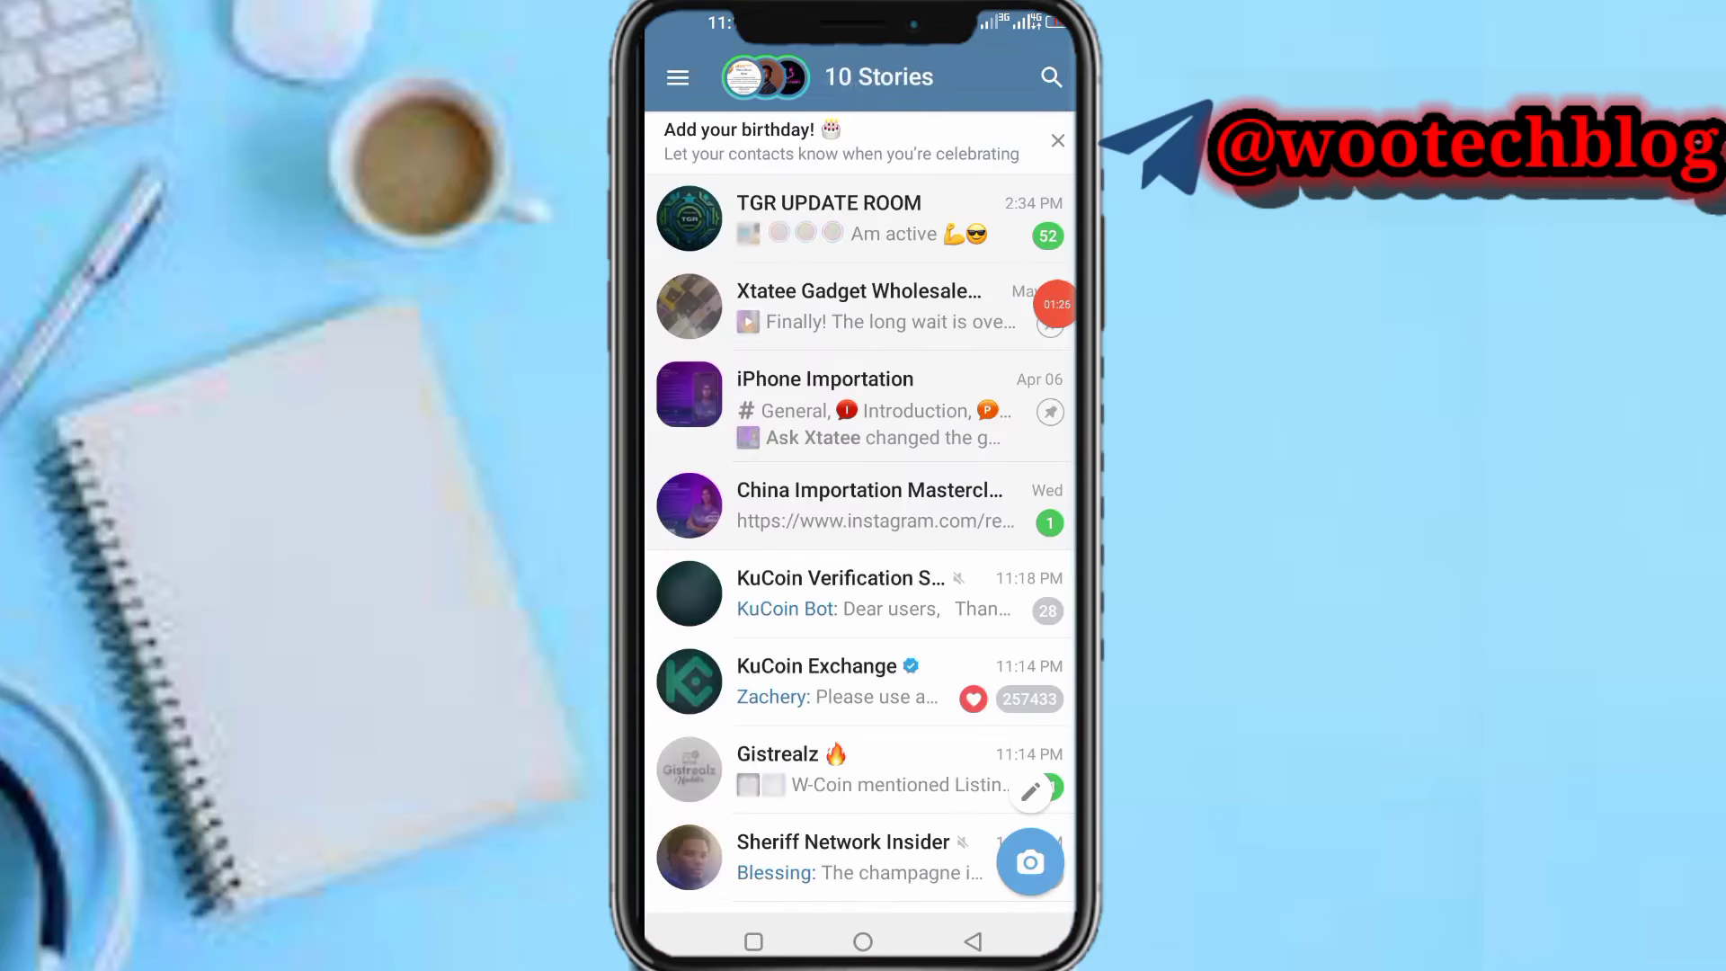
pyautogui.click(719, 74)
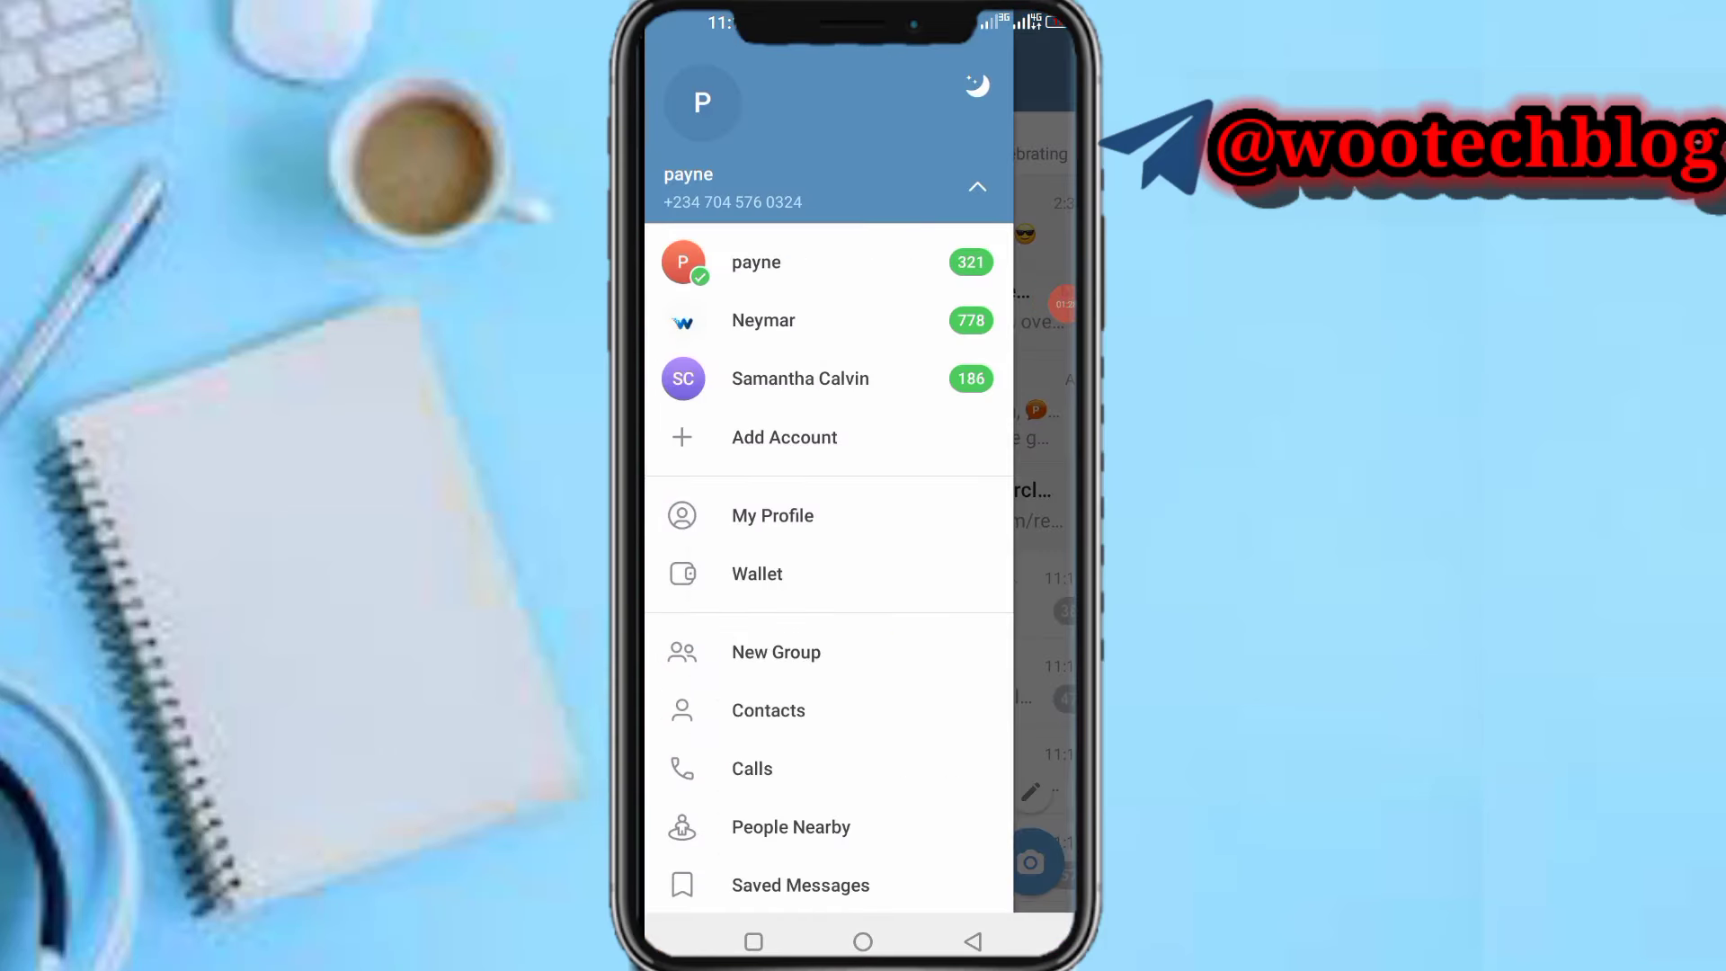
pyautogui.click(757, 573)
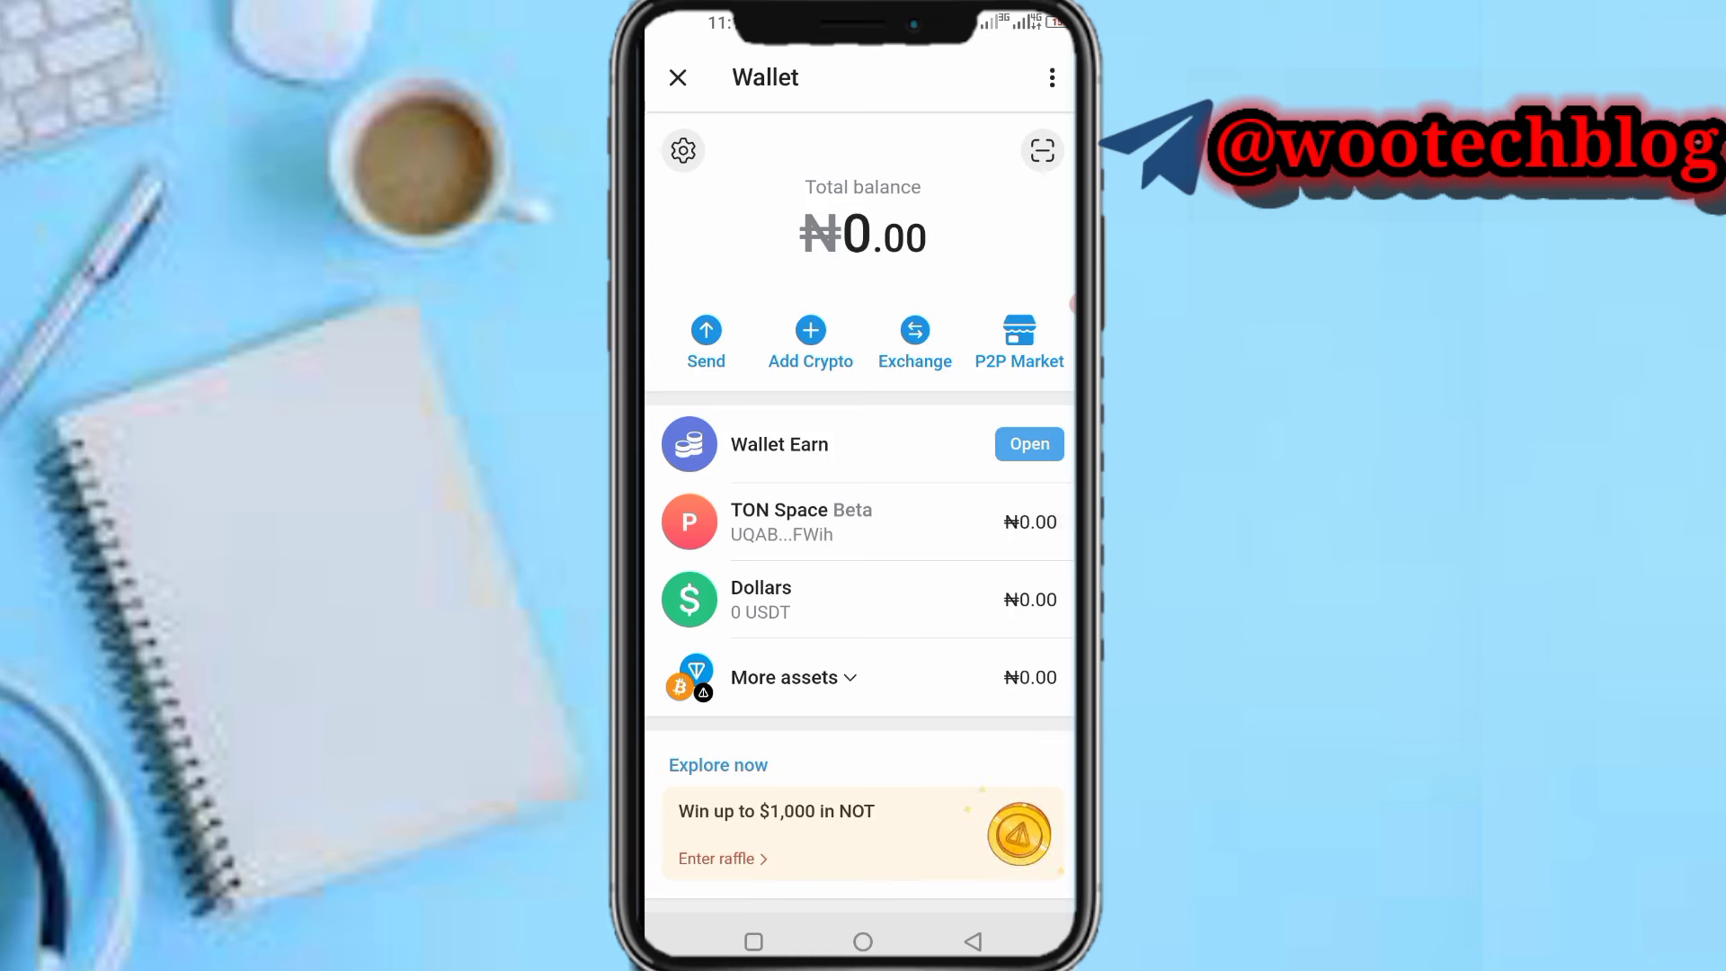
# - Peek at the P2P Market, then expand the full assets list
pyautogui.click(915, 342)
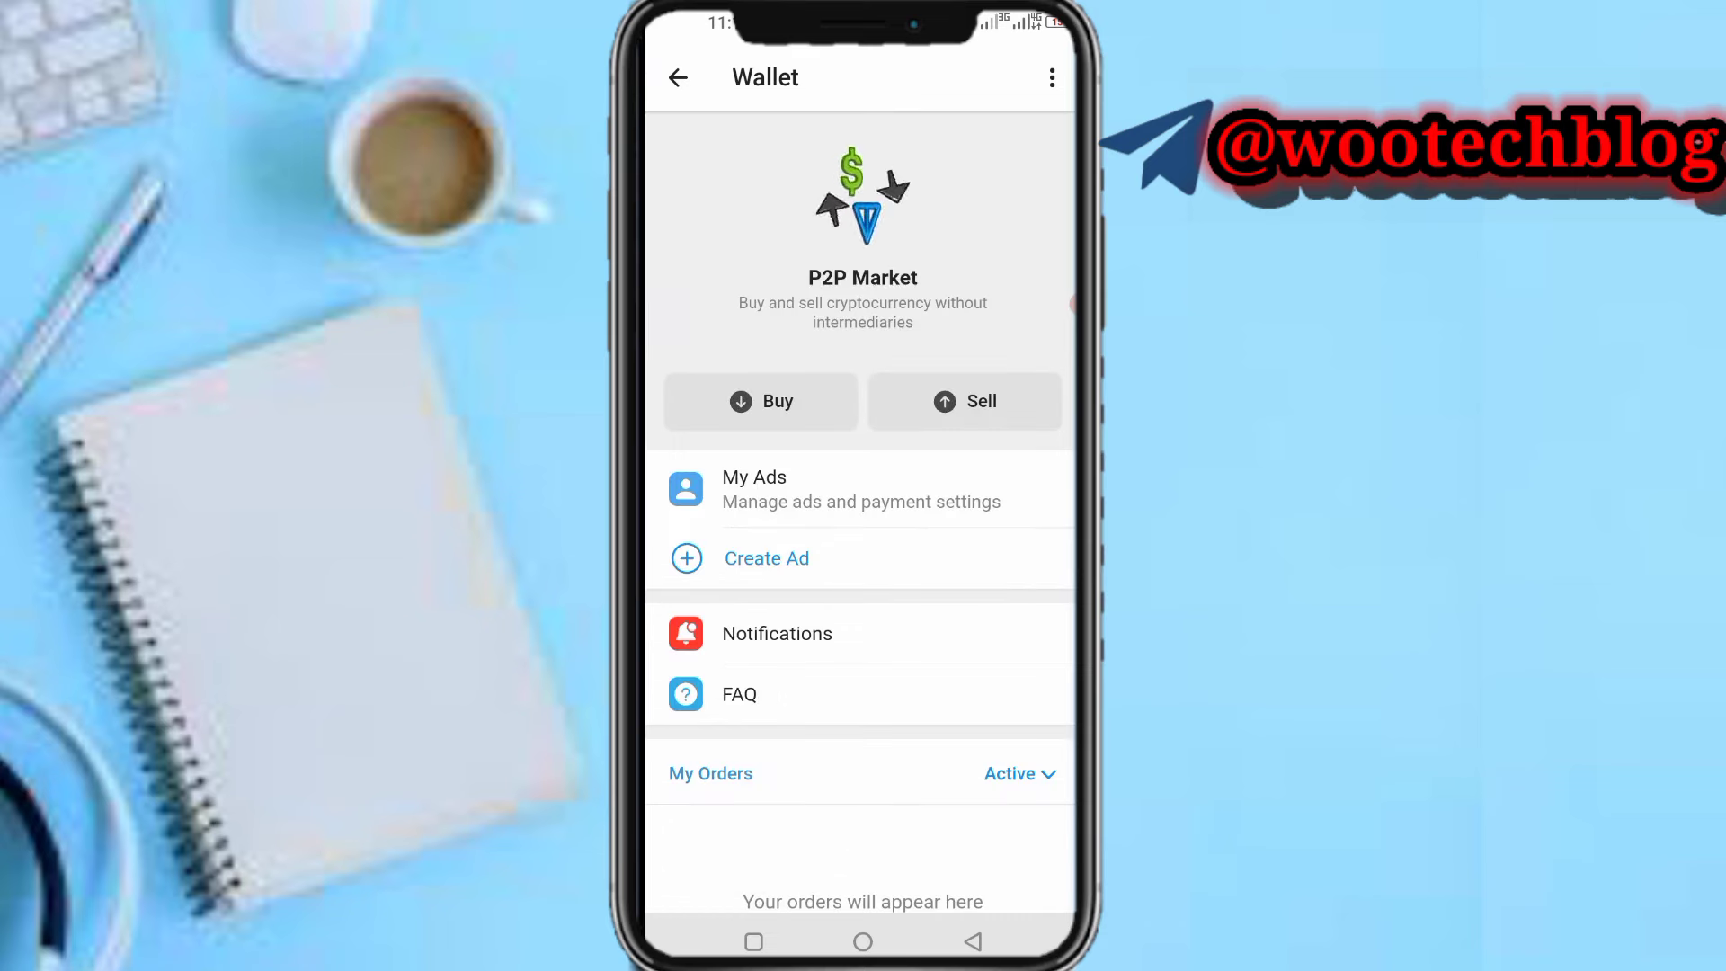
pyautogui.click(678, 78)
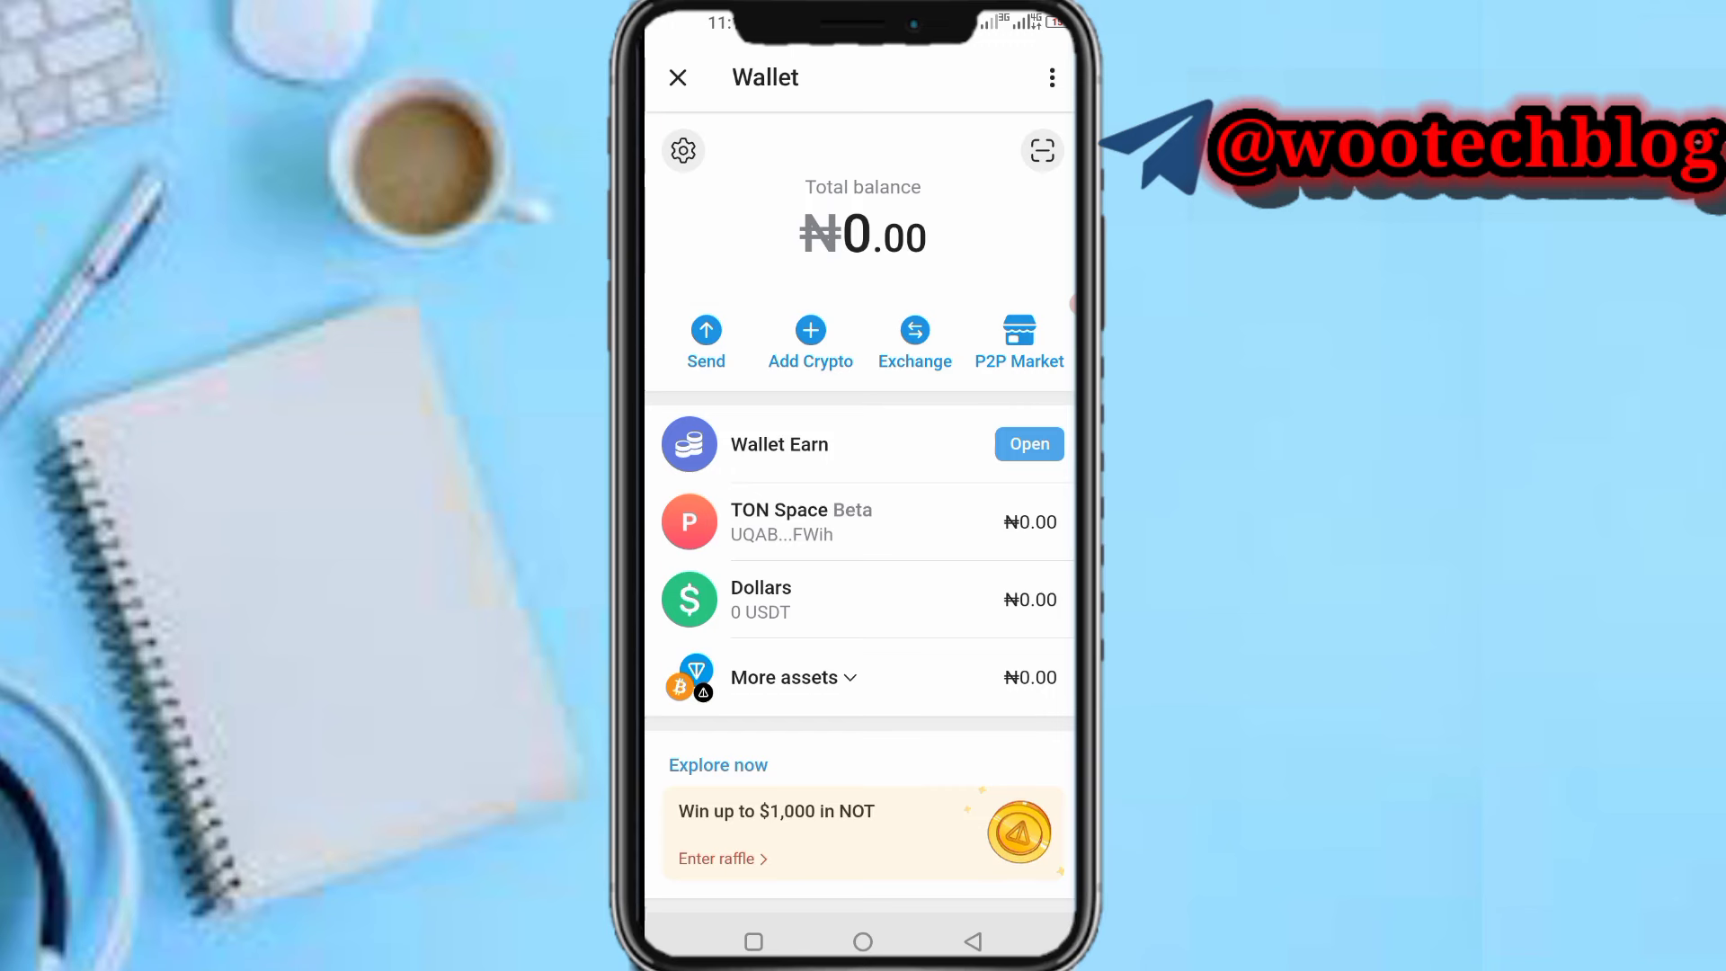
pyautogui.click(791, 677)
pyautogui.scroll(-2, 860, 539)
# - Open Toncoin's Receive page, dismiss the limit notice, and copy the address
pyautogui.click(863, 562)
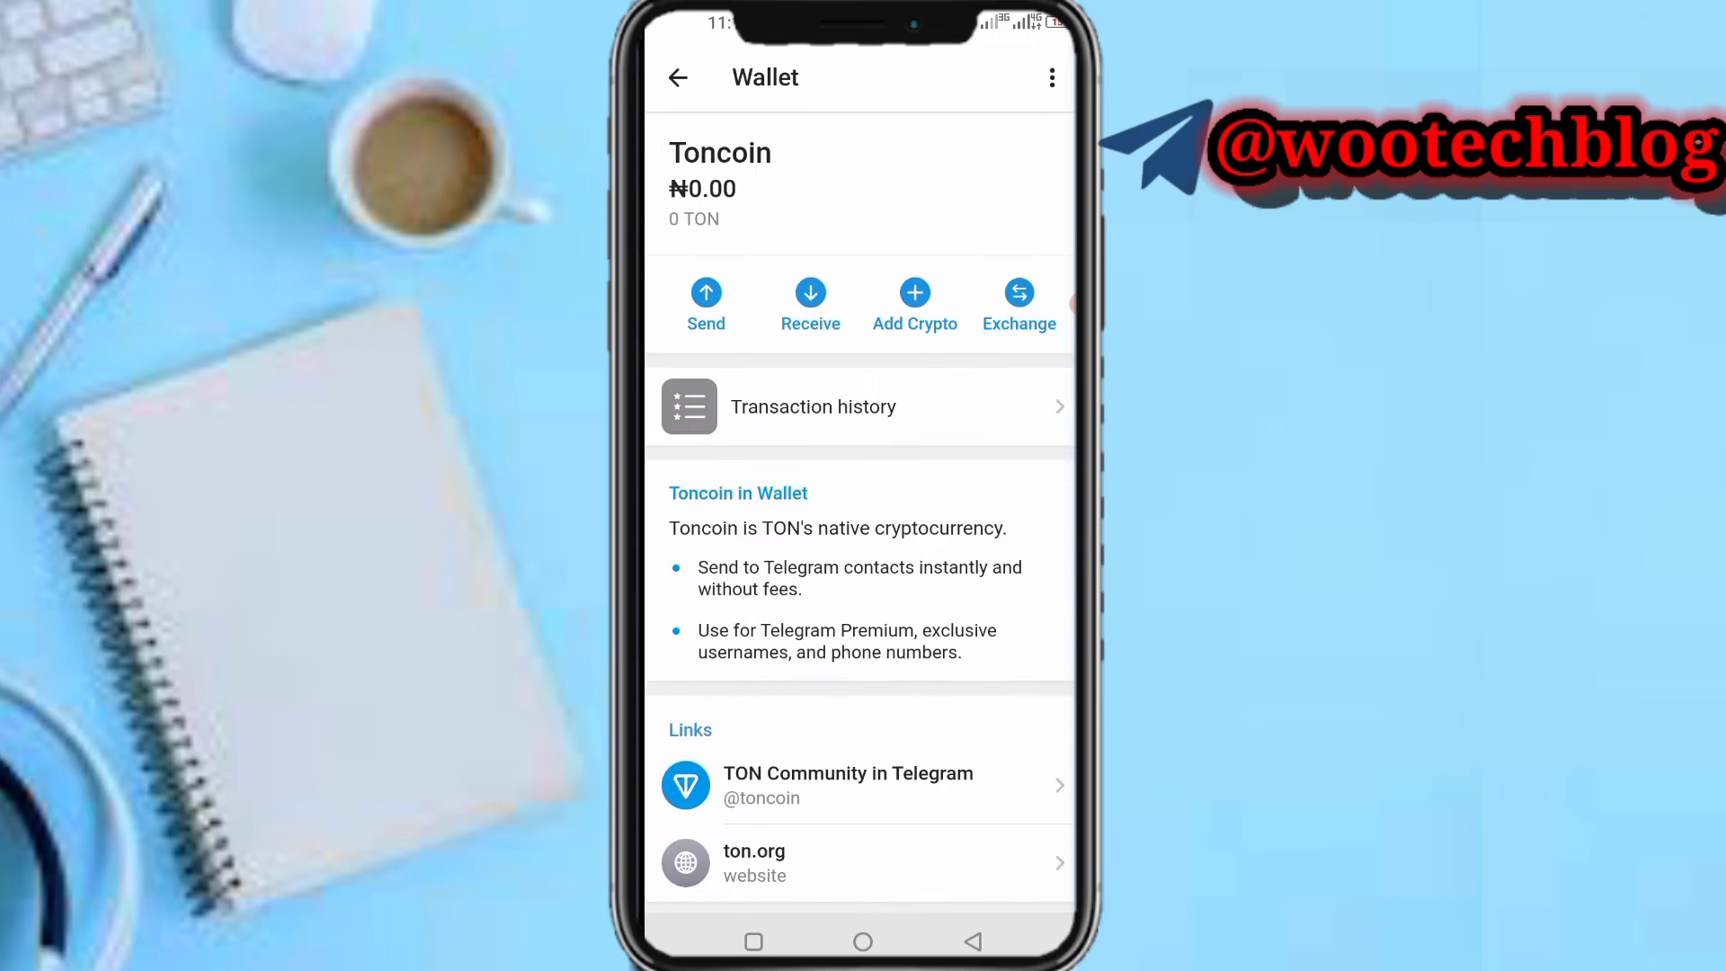
pyautogui.click(810, 306)
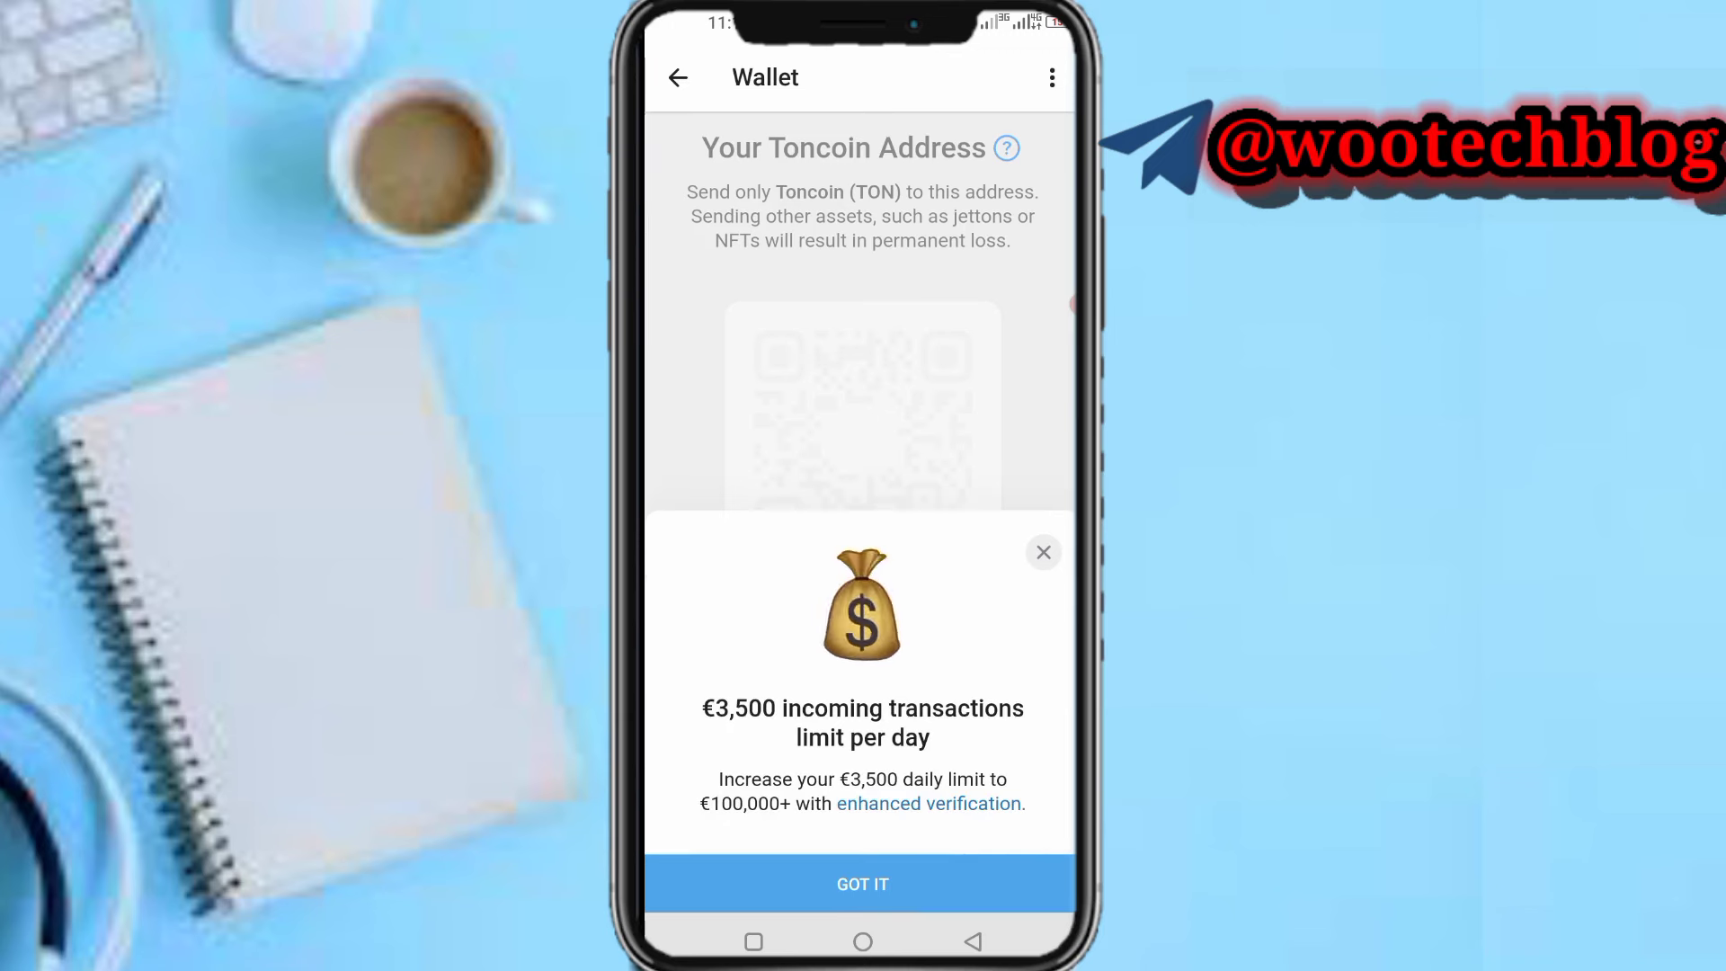
pyautogui.click(862, 883)
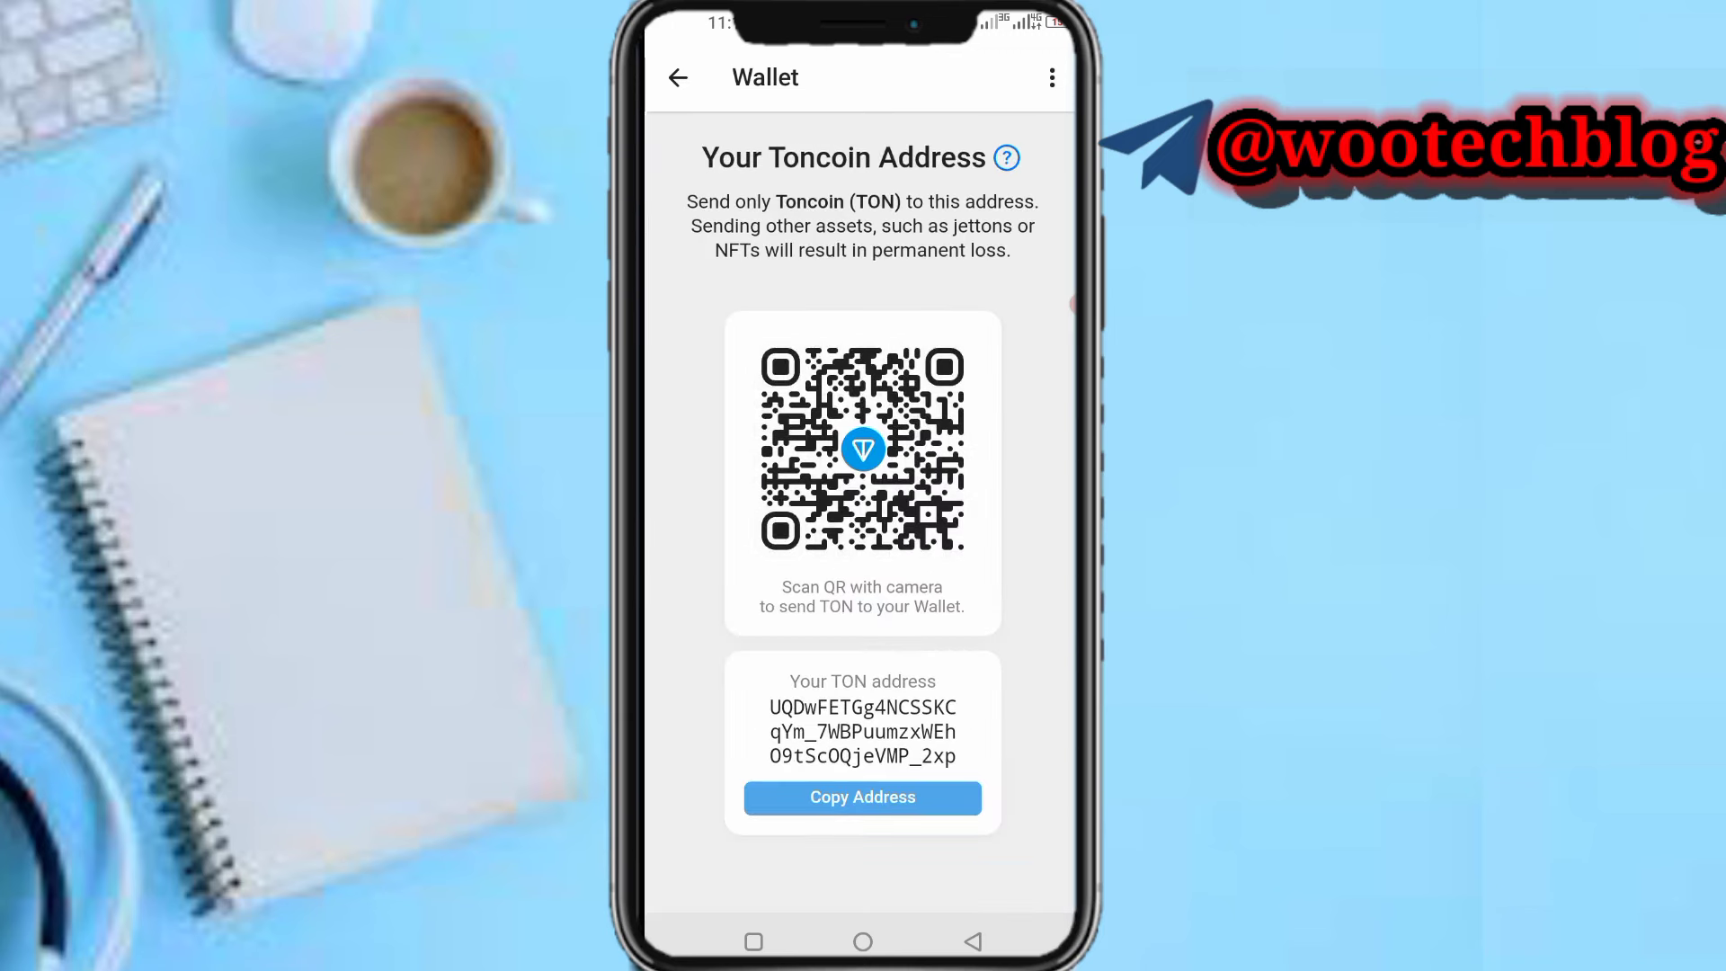
pyautogui.click(862, 798)
# - Paste the Telegram Wallet address as Tonkeeper's recipient and enter 5 TON
pyautogui.click(754, 941)
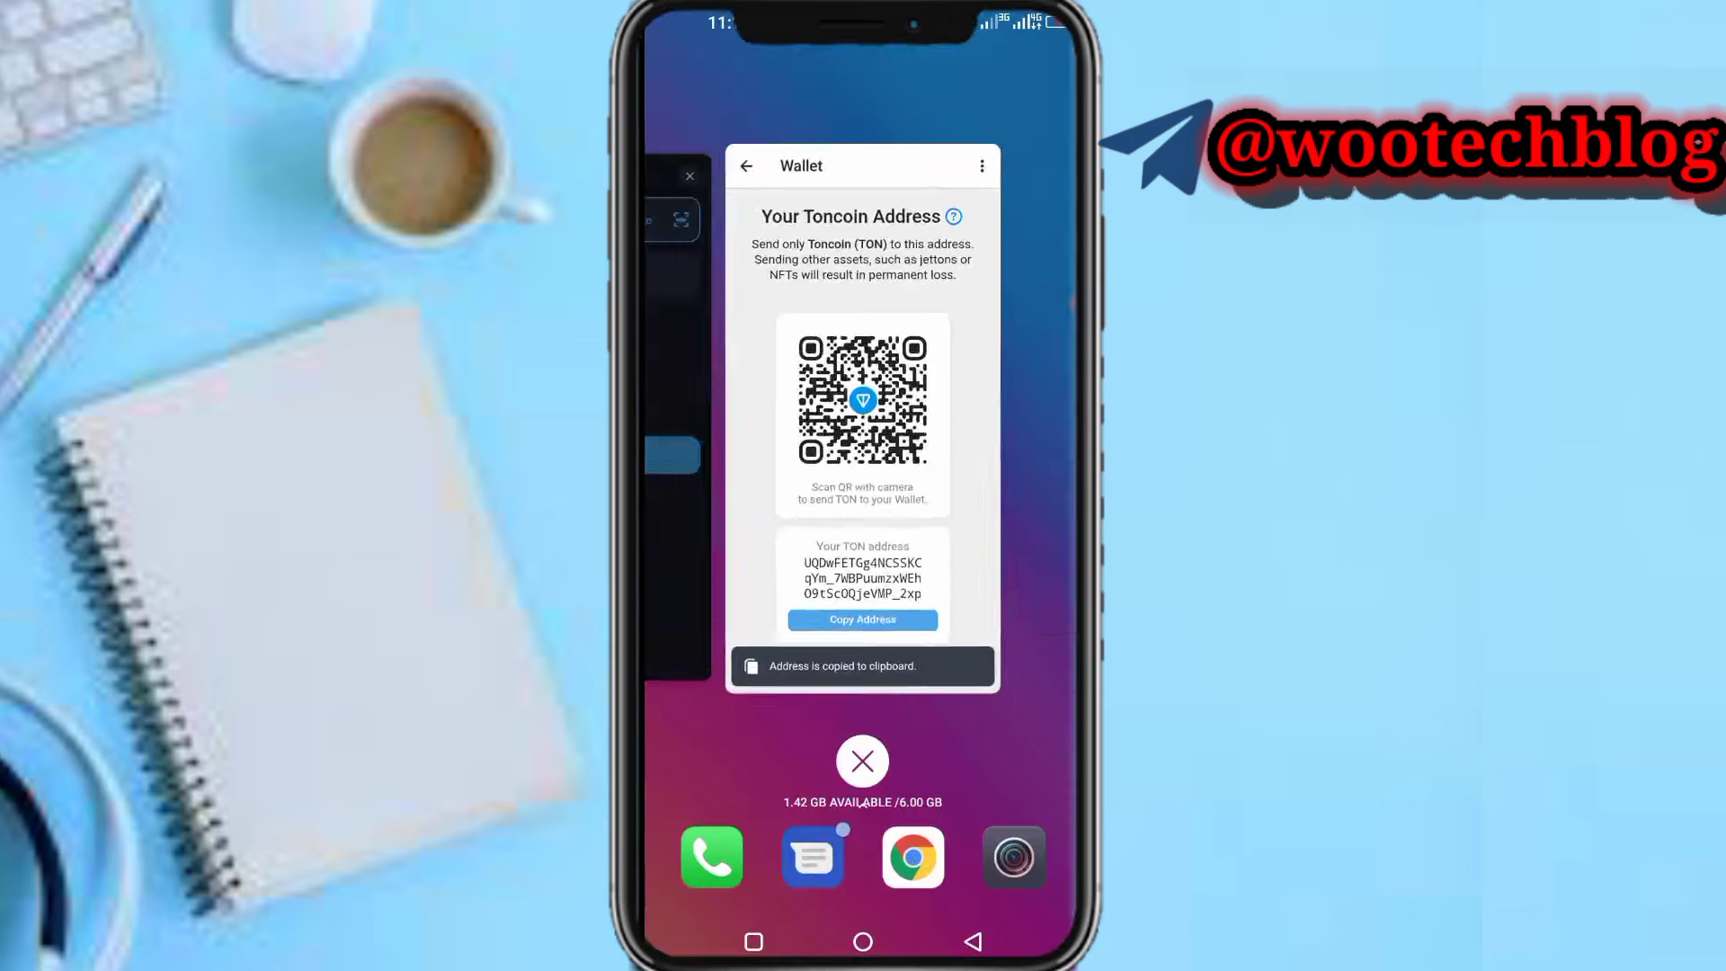
pyautogui.click(862, 540)
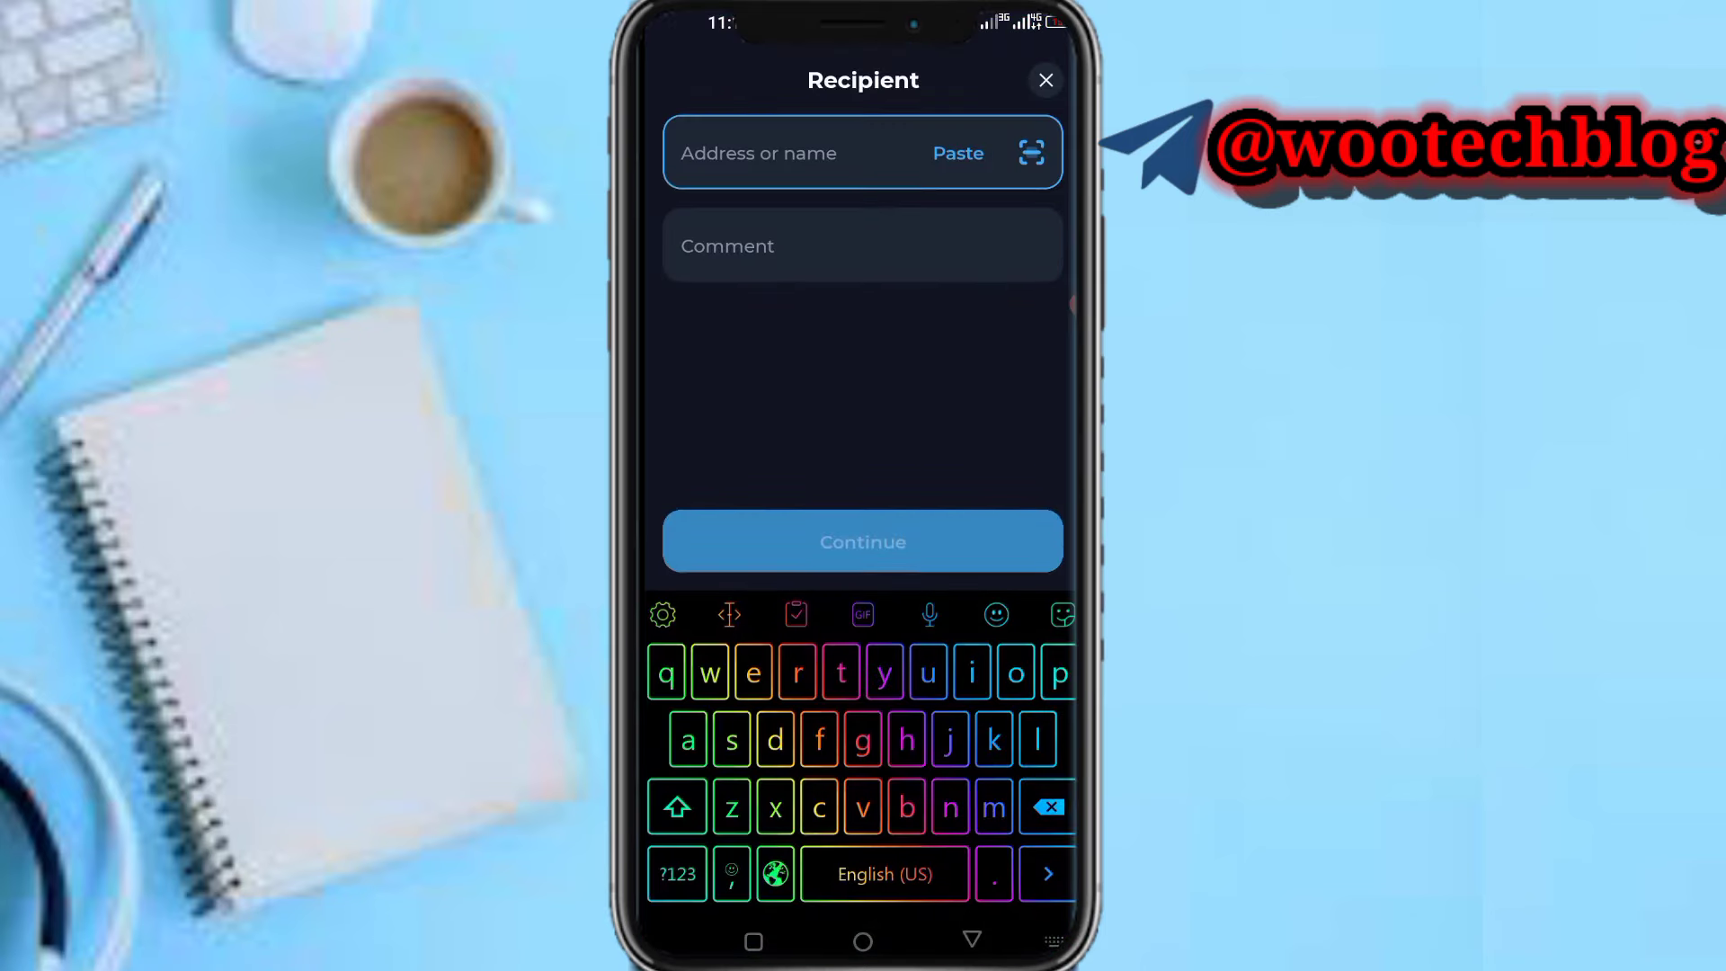
pyautogui.click(683, 153)
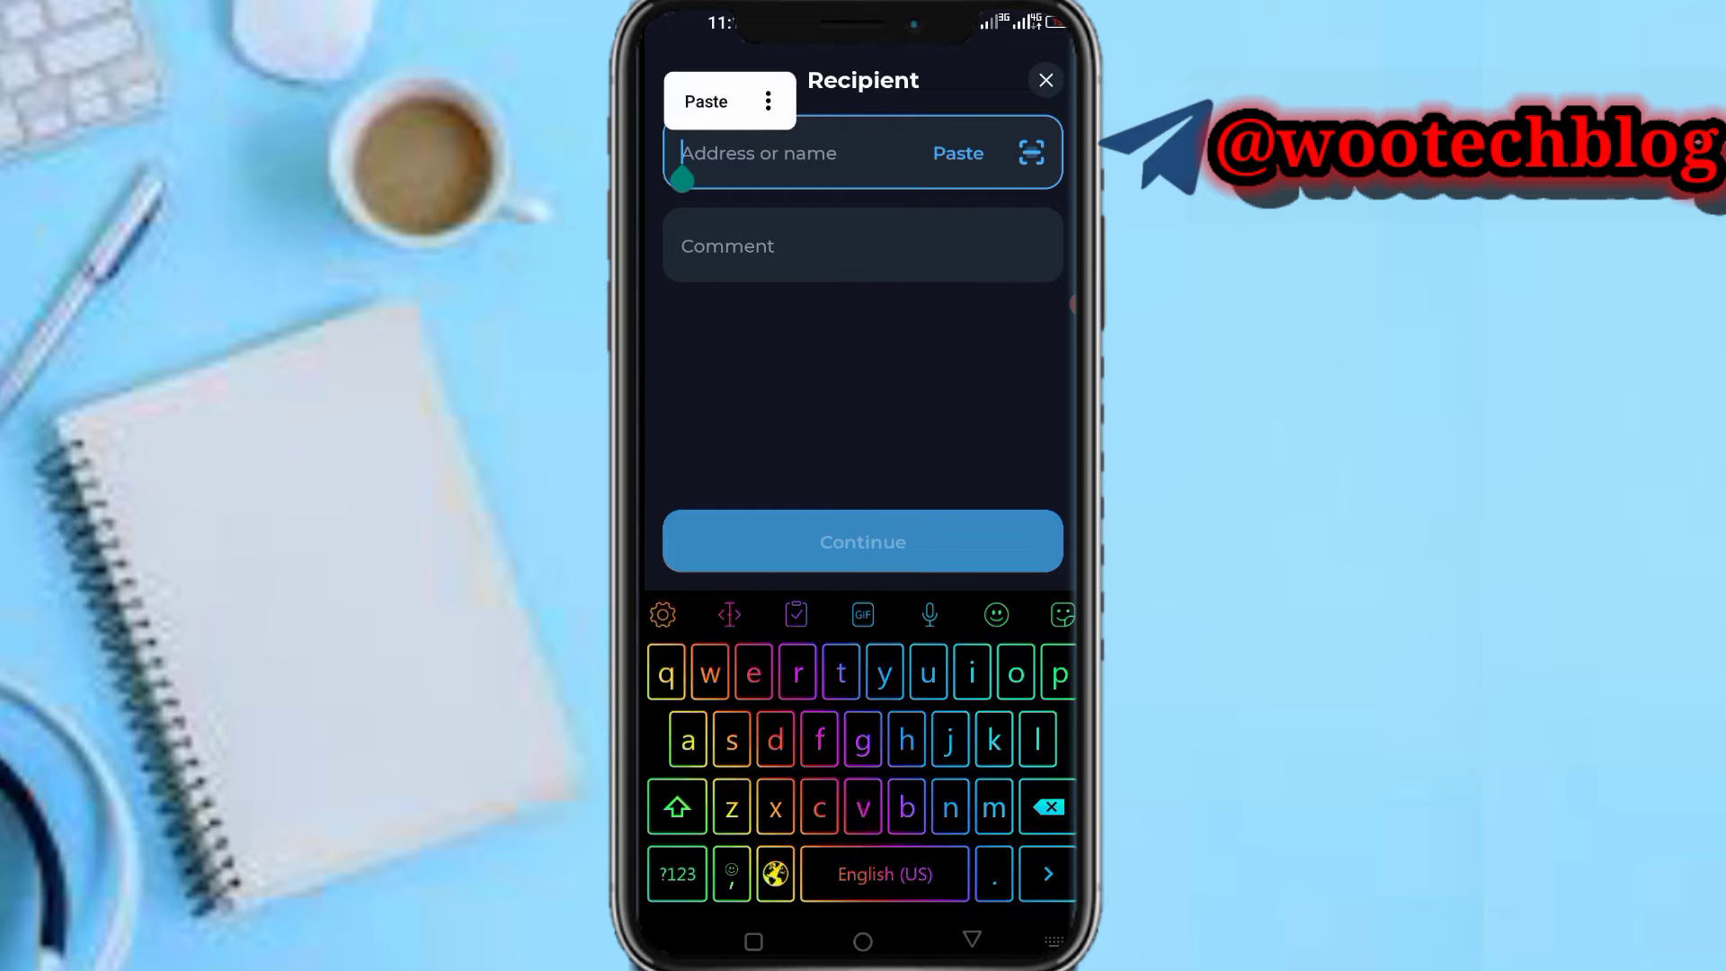
pyautogui.click(705, 99)
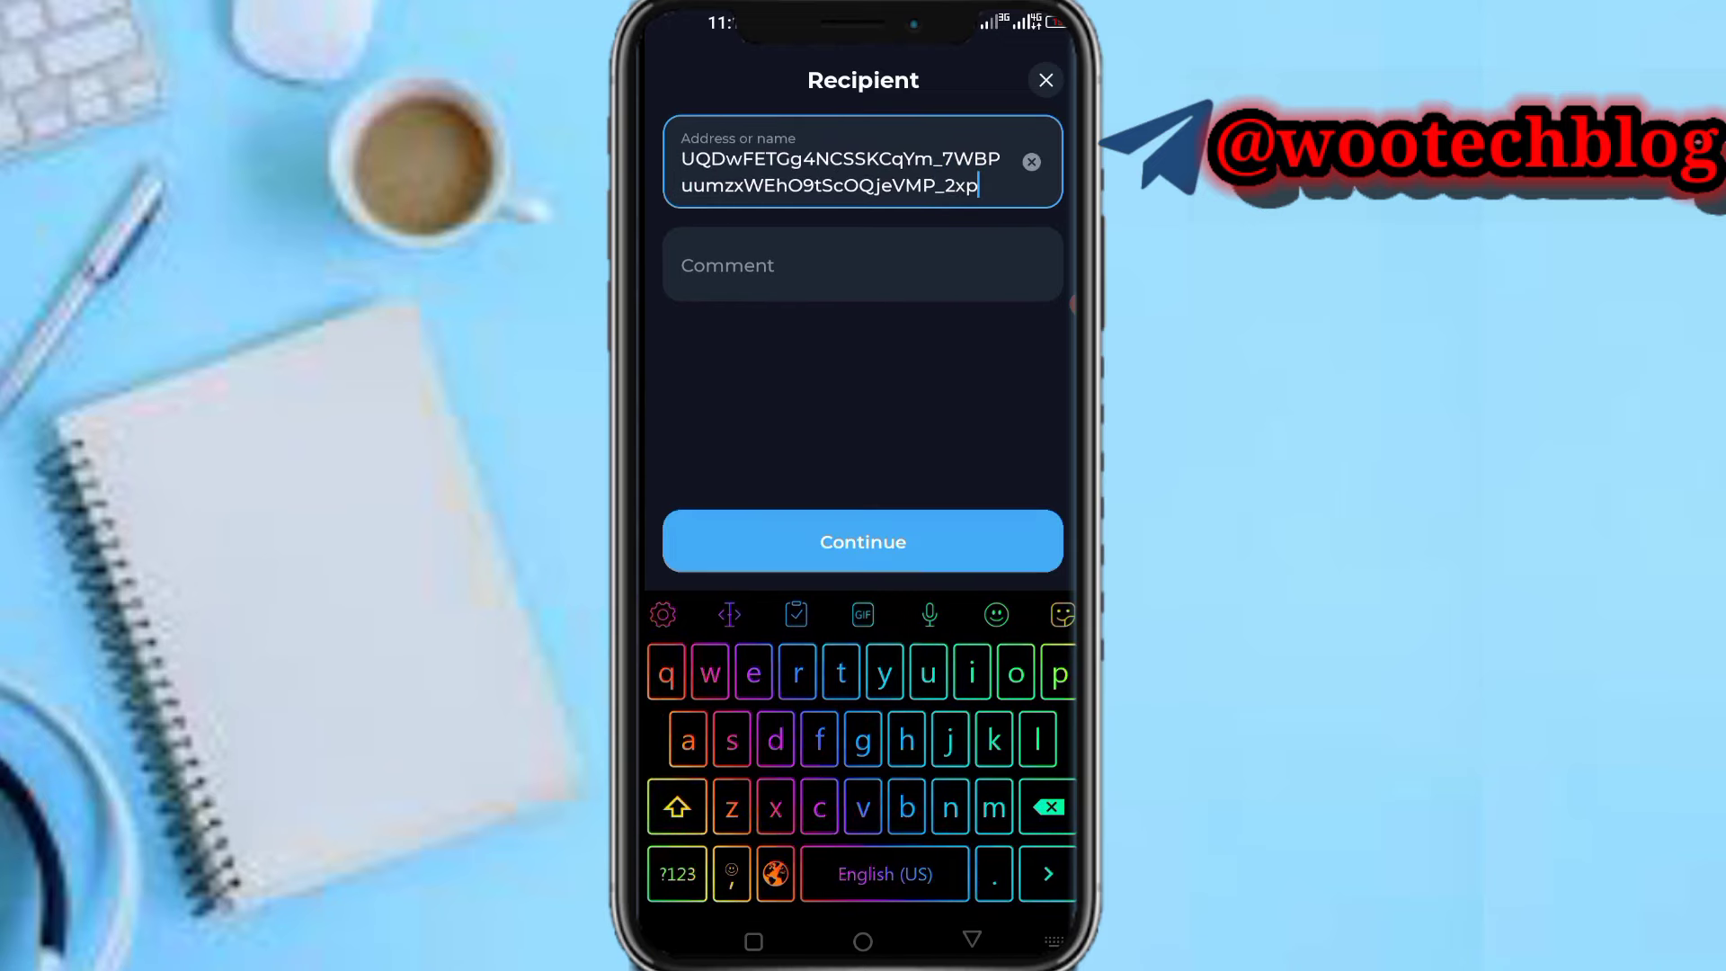
pyautogui.click(862, 543)
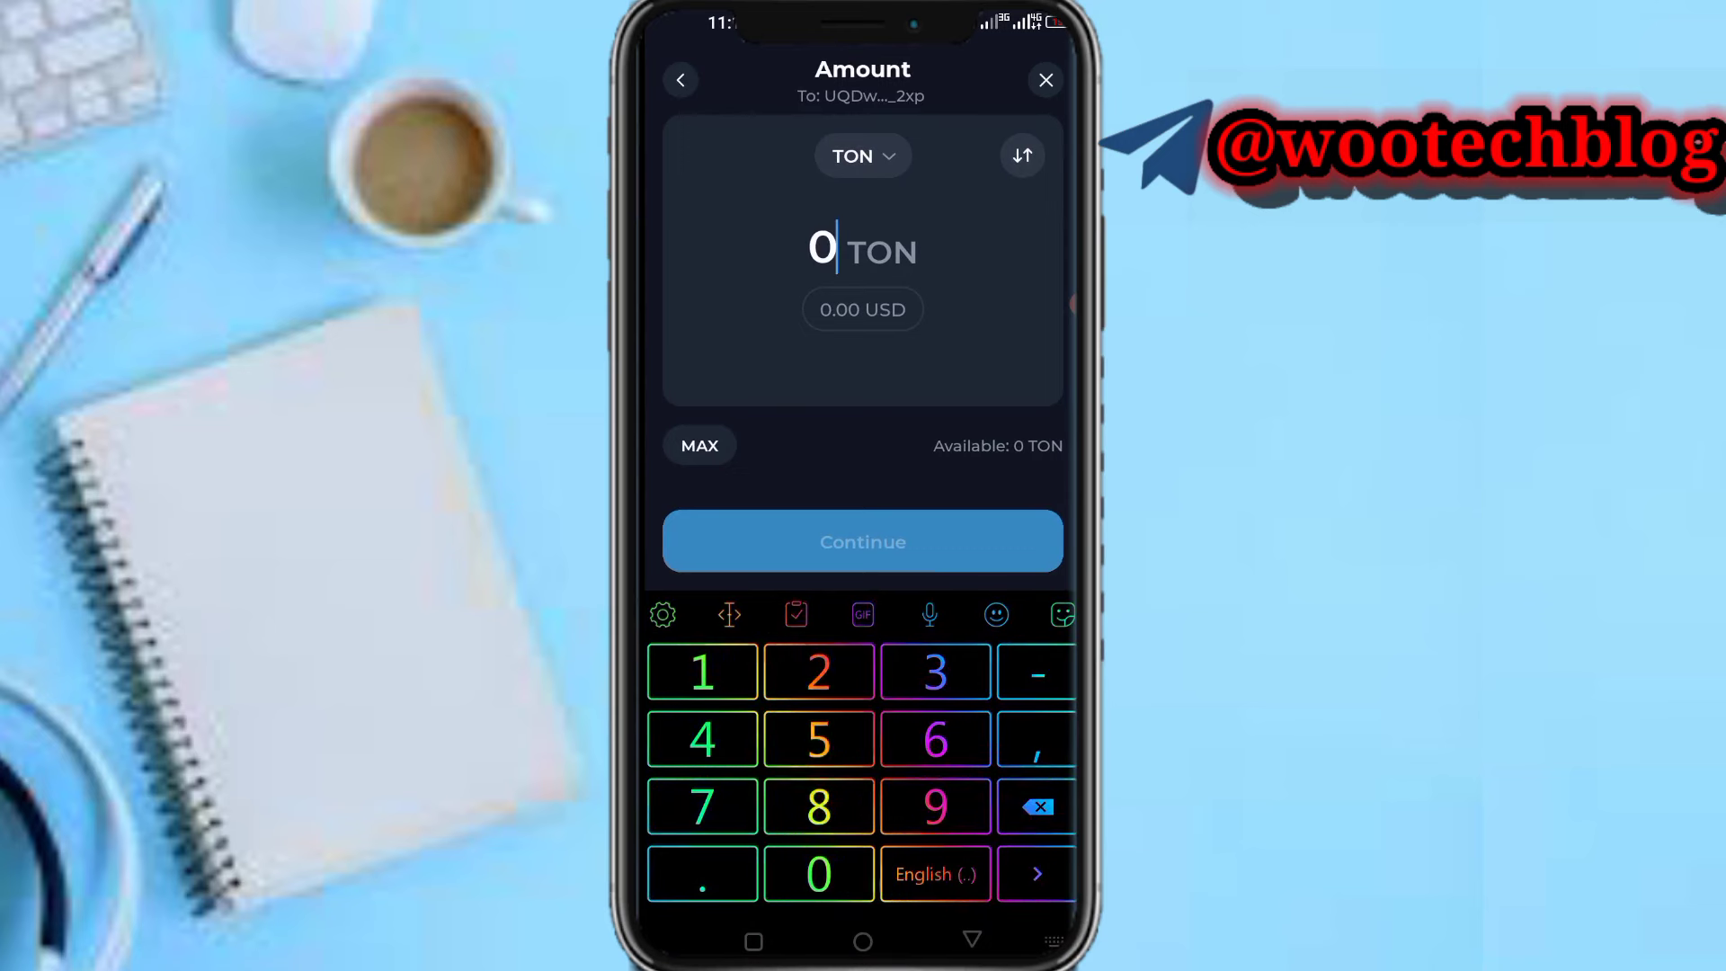
pyautogui.write('5')
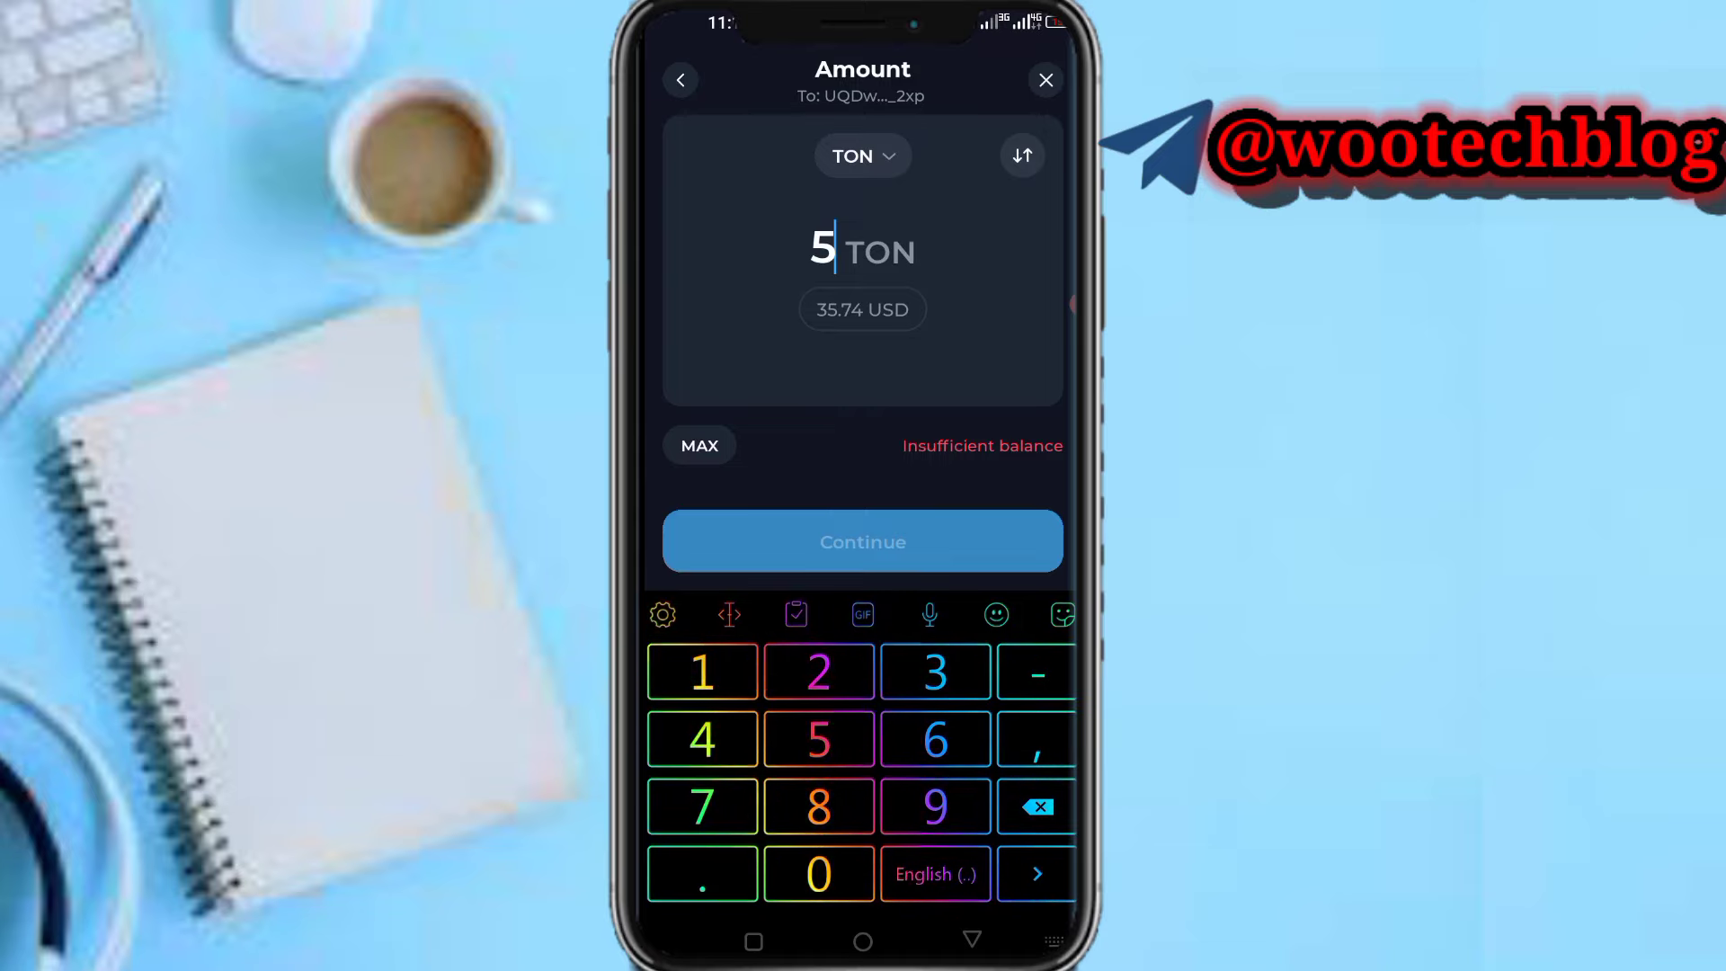
# - Return to Telegram Wallet and view the Toncoin transaction history
pyautogui.click(680, 79)
pyautogui.click(753, 941)
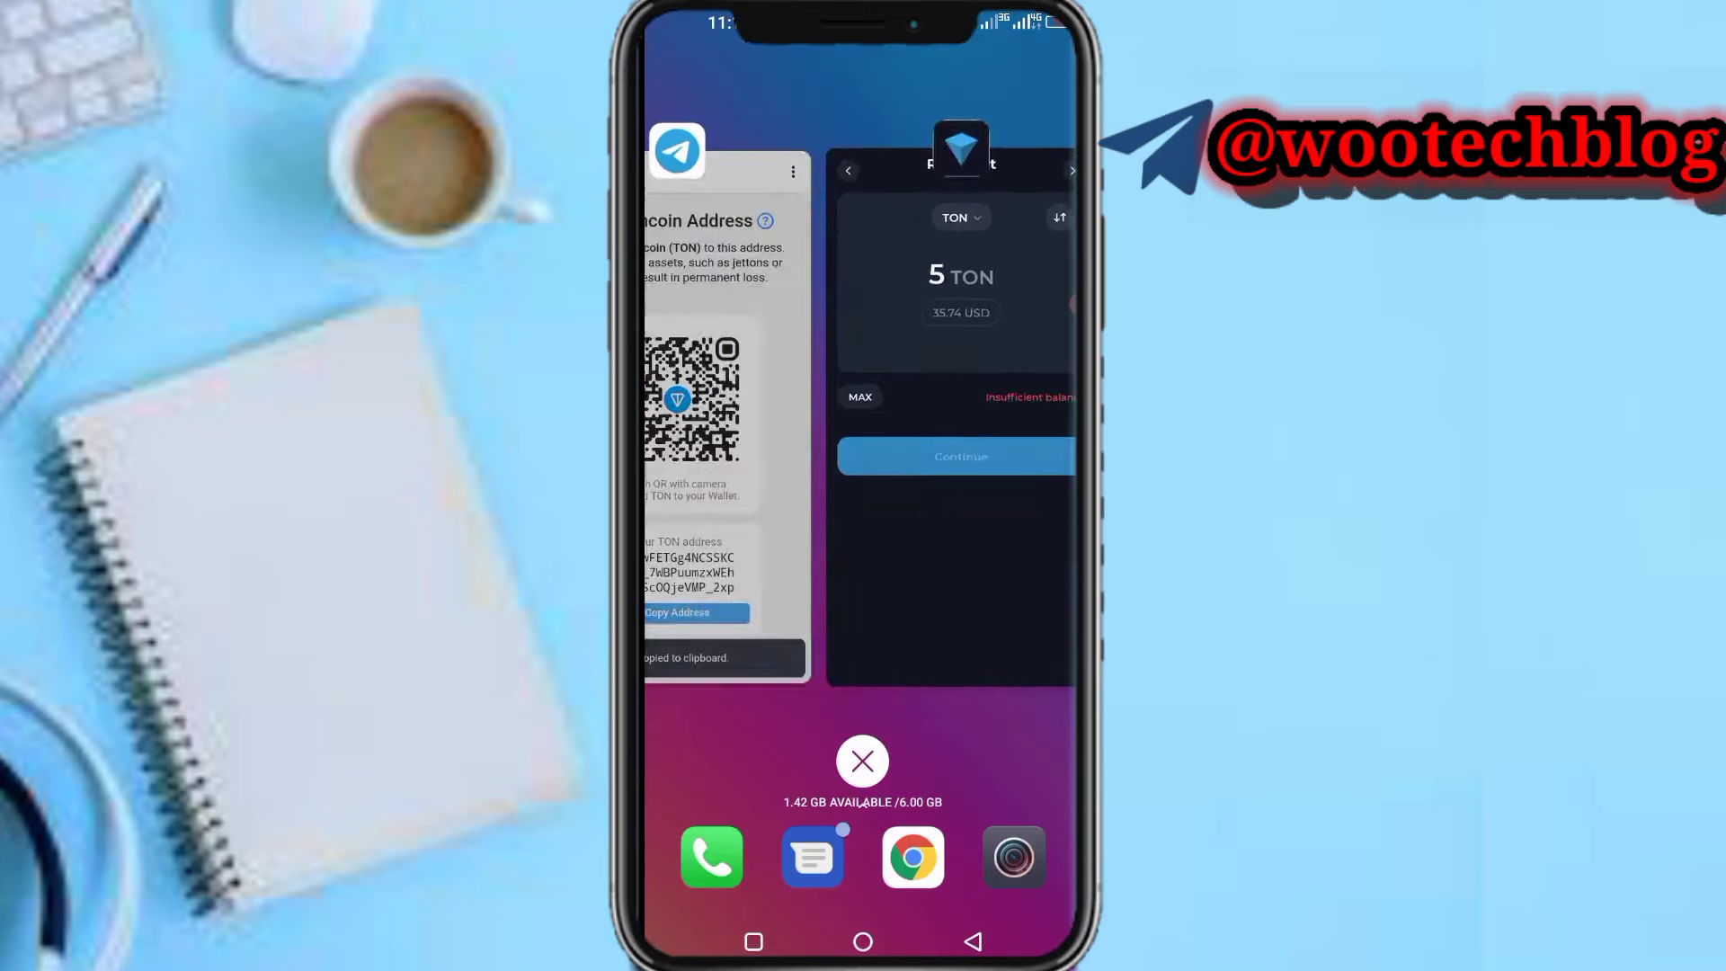
pyautogui.click(862, 405)
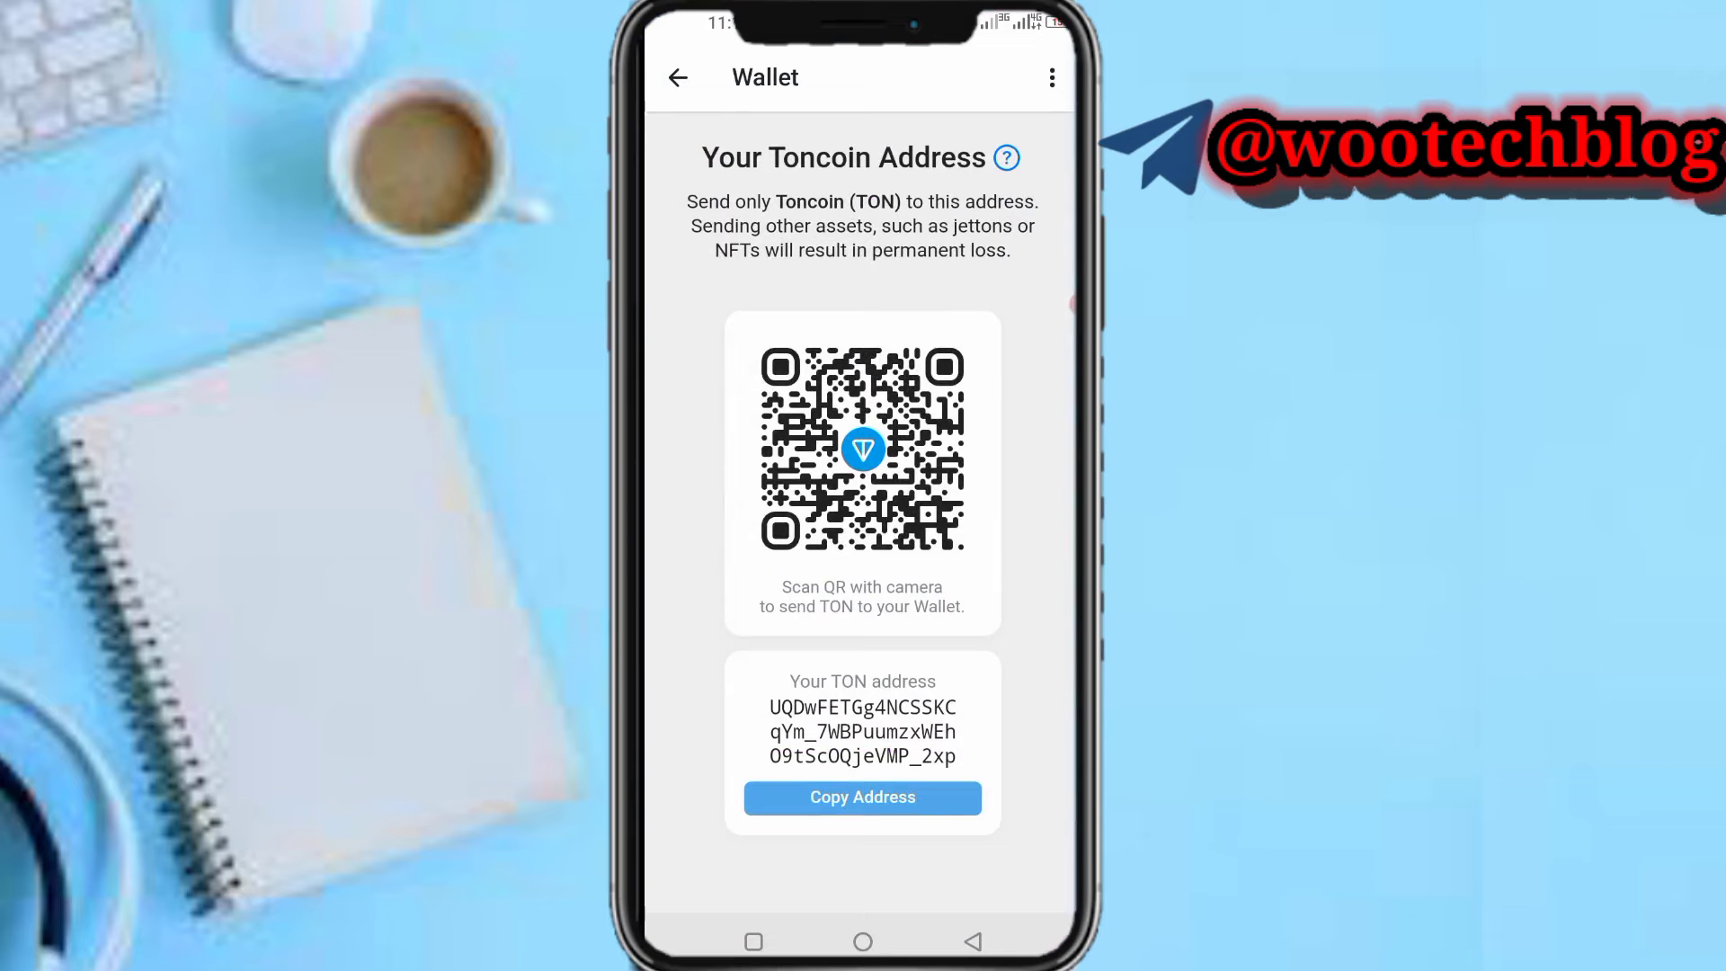
pyautogui.click(677, 77)
pyautogui.moveTo(863, 270); pyautogui.dragTo(863, 629)
pyautogui.click(975, 405)
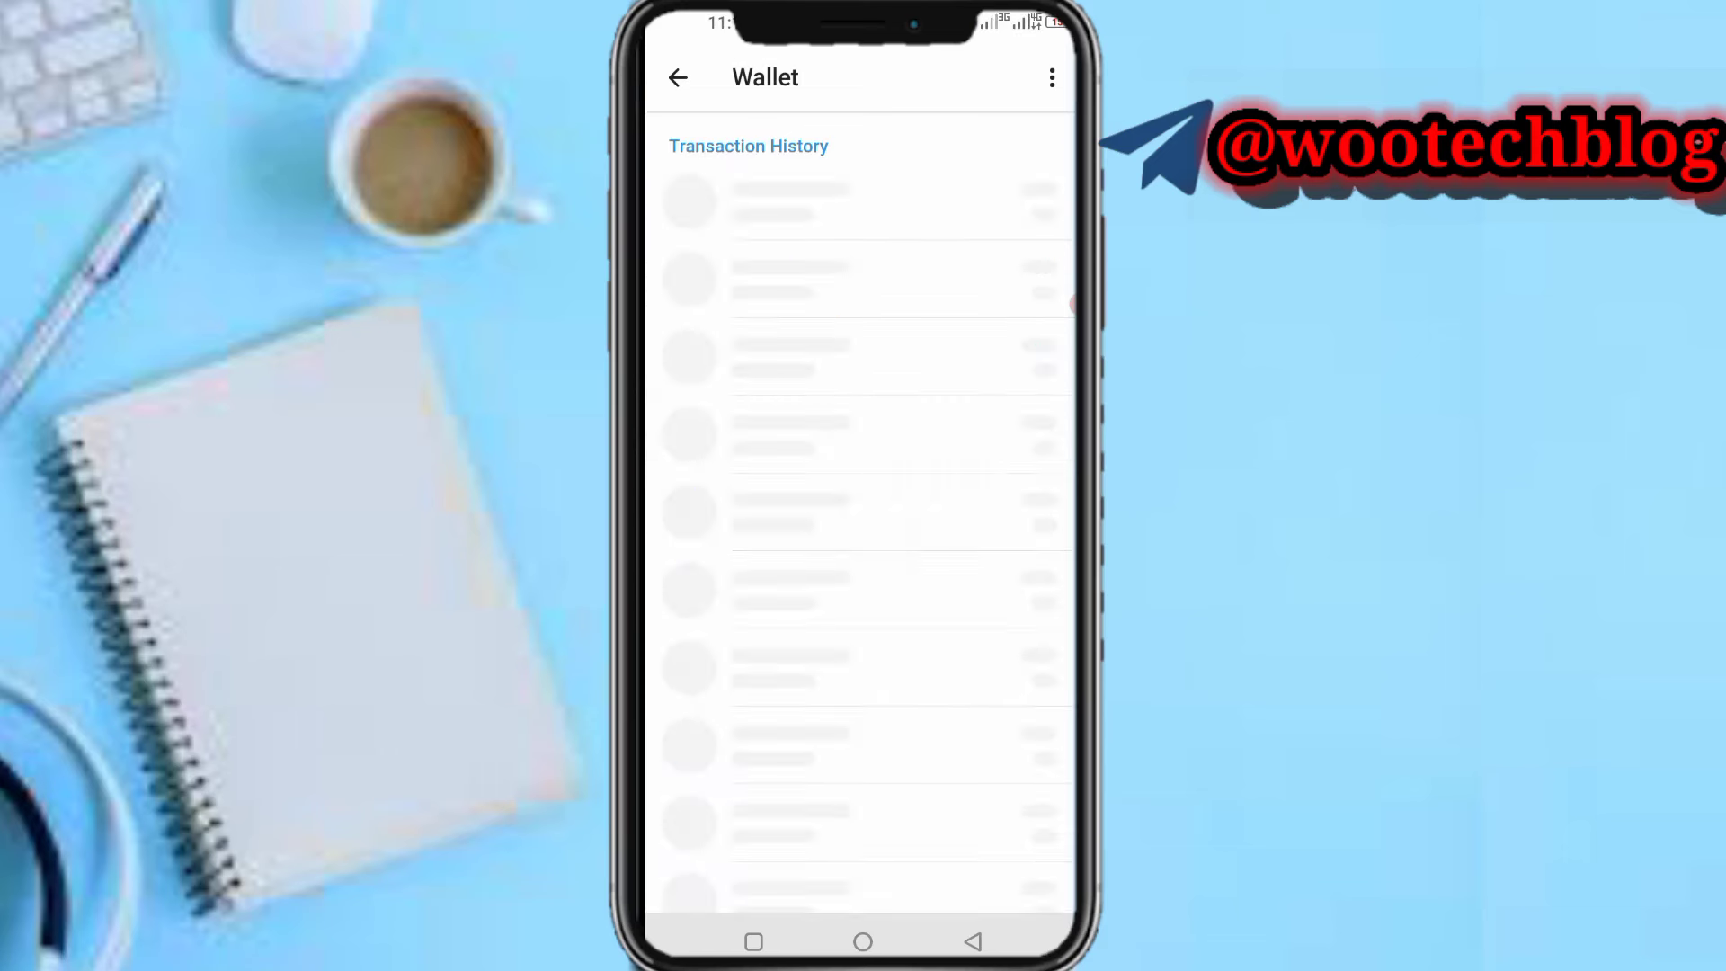
# - Go back to the main Wallet page and open P2P Market's Sell offers
pyautogui.click(678, 77)
pyautogui.click(678, 77)
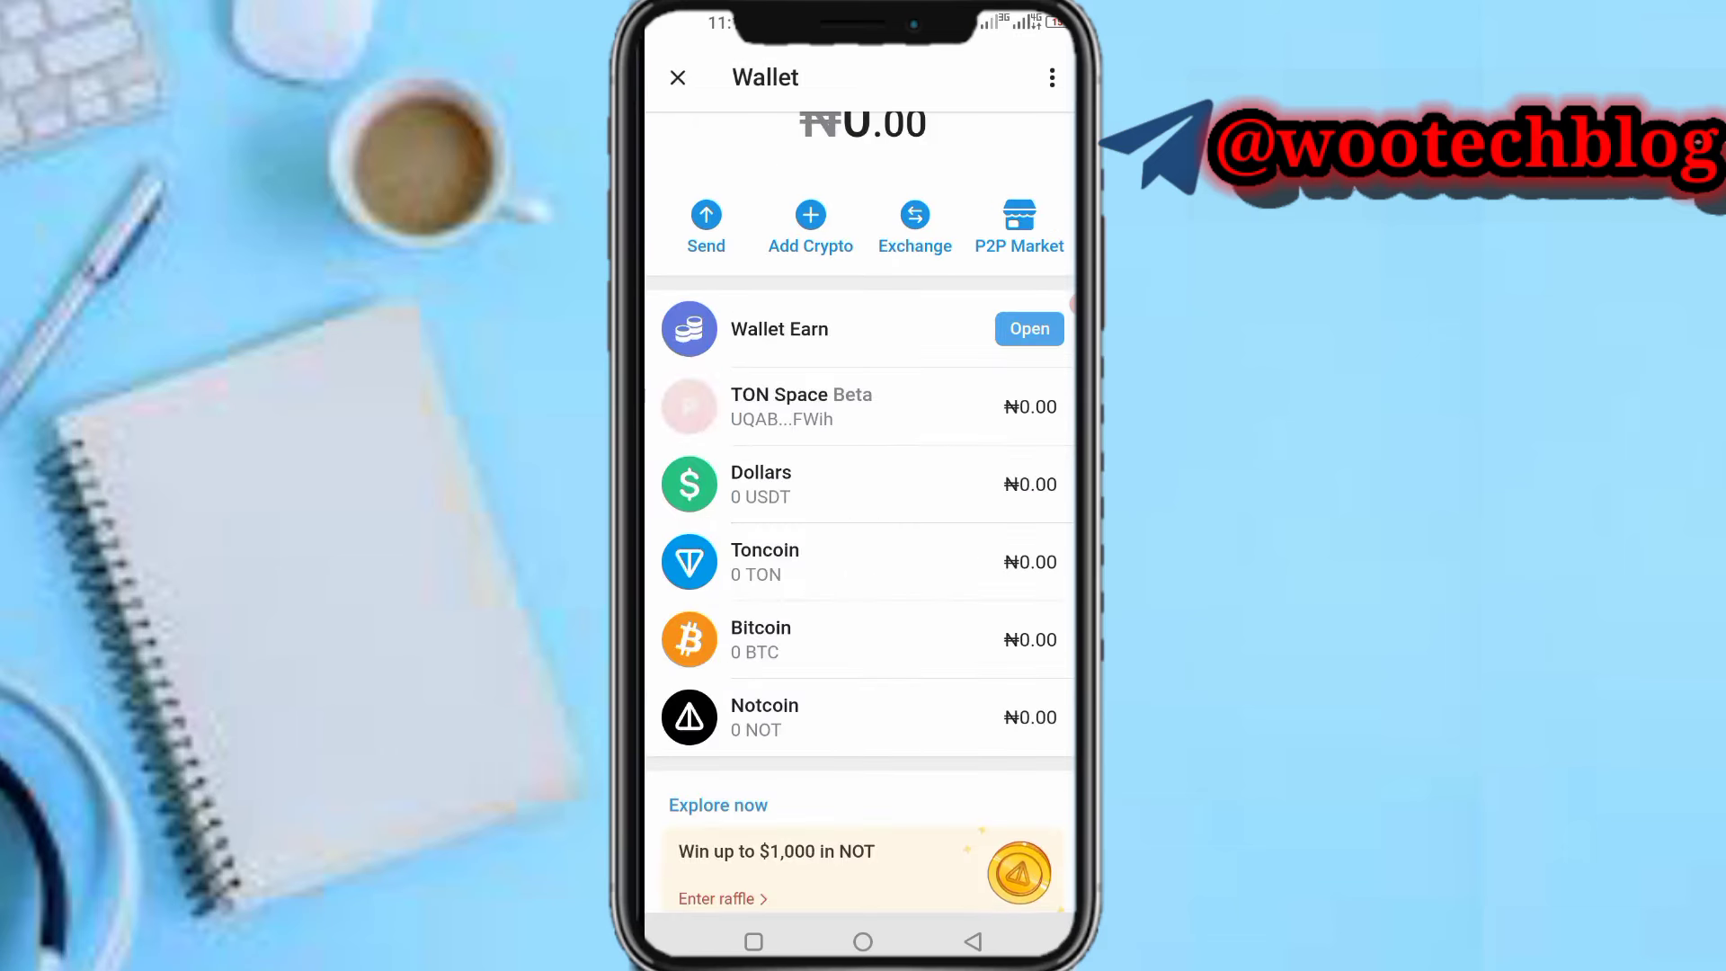
pyautogui.click(1019, 225)
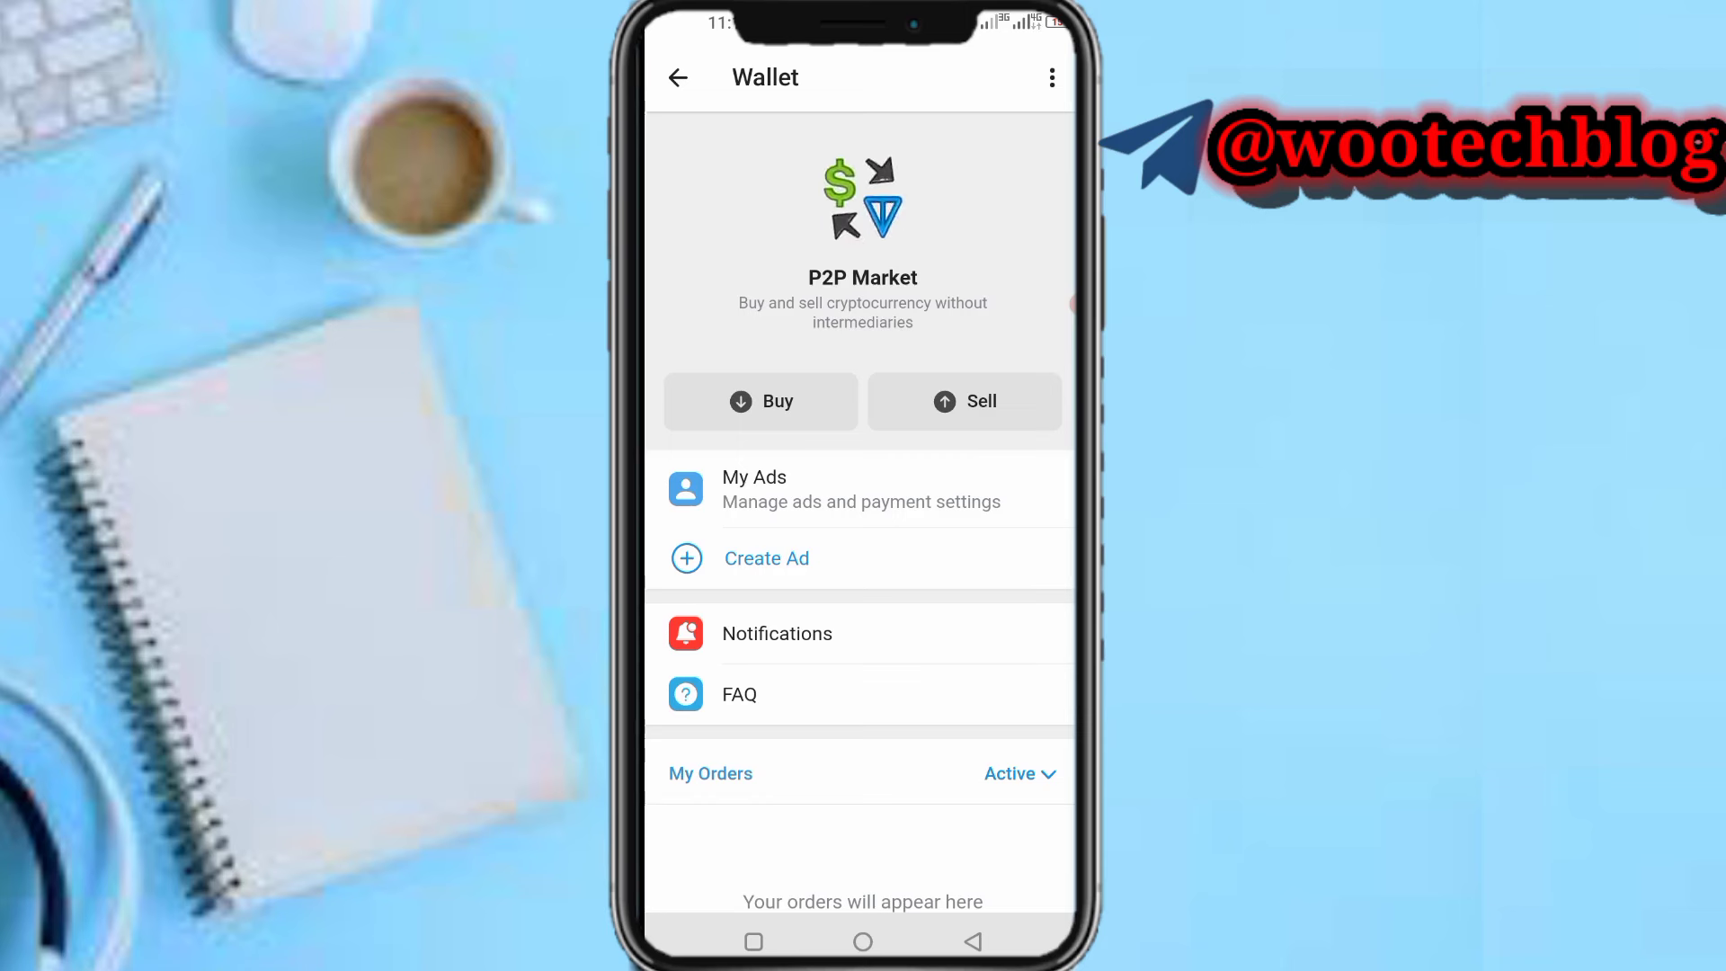
pyautogui.click(761, 401)
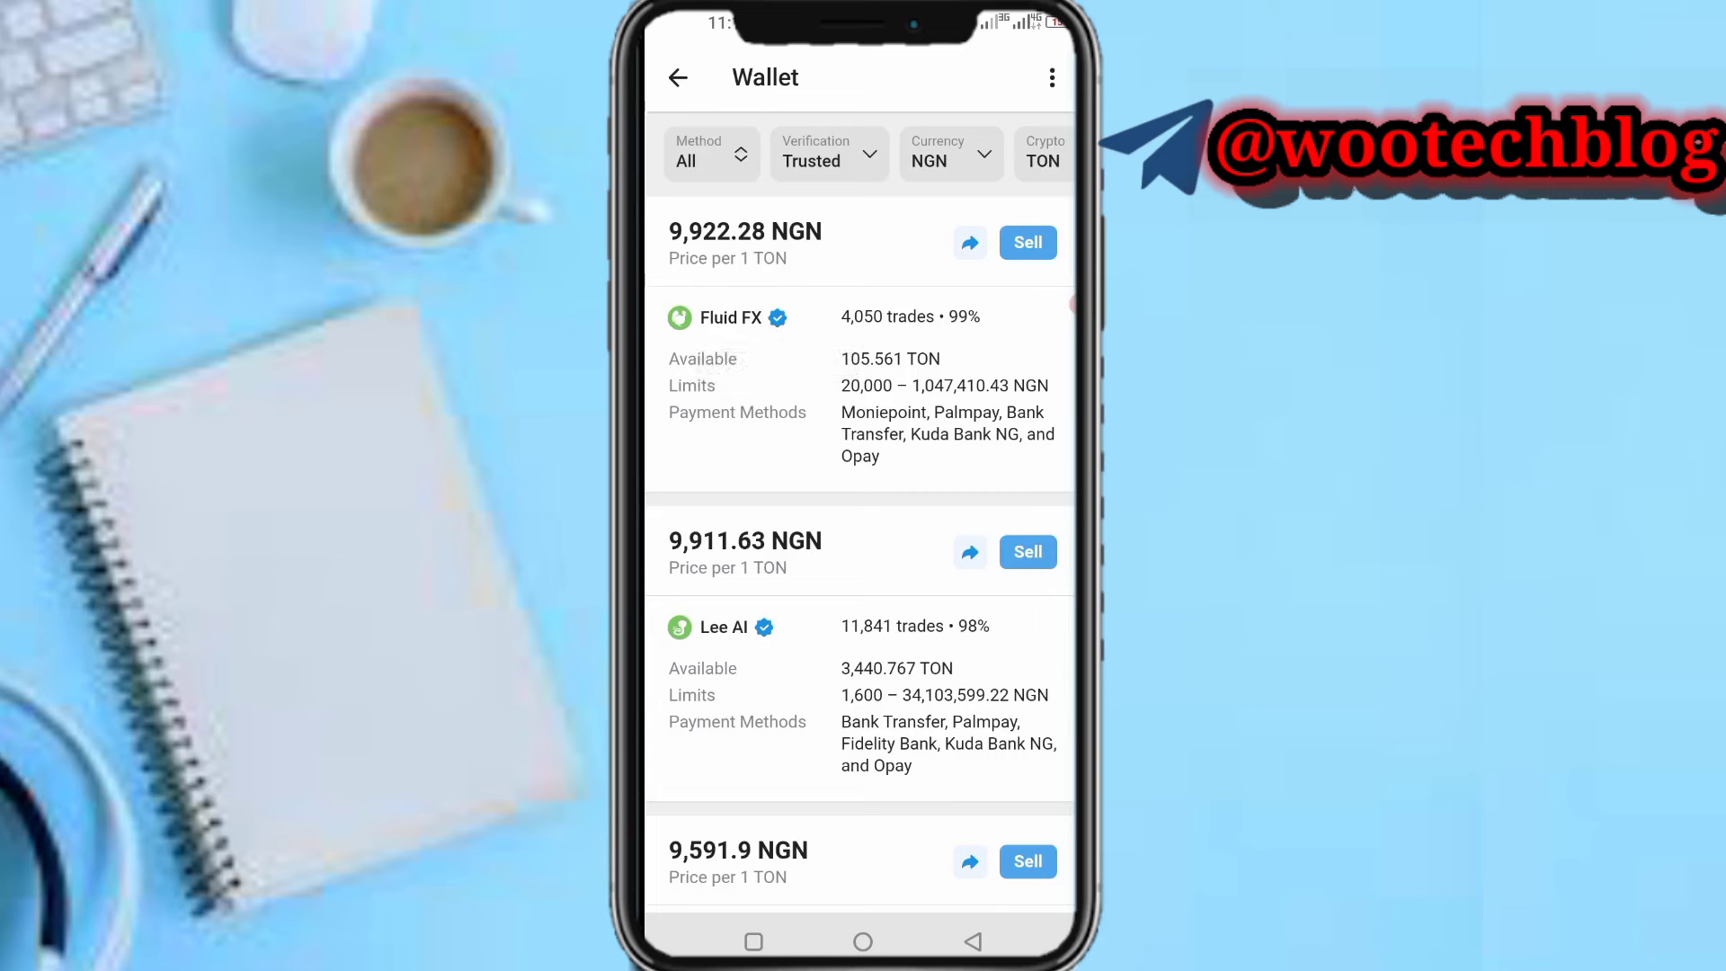
# - Check the crypto and currency filters, keeping TON and NGN, then sell to Fluid FX
pyautogui.click(1042, 153)
pyautogui.click(999, 269)
pyautogui.click(951, 153)
pyautogui.click(677, 77)
pyautogui.click(1027, 242)
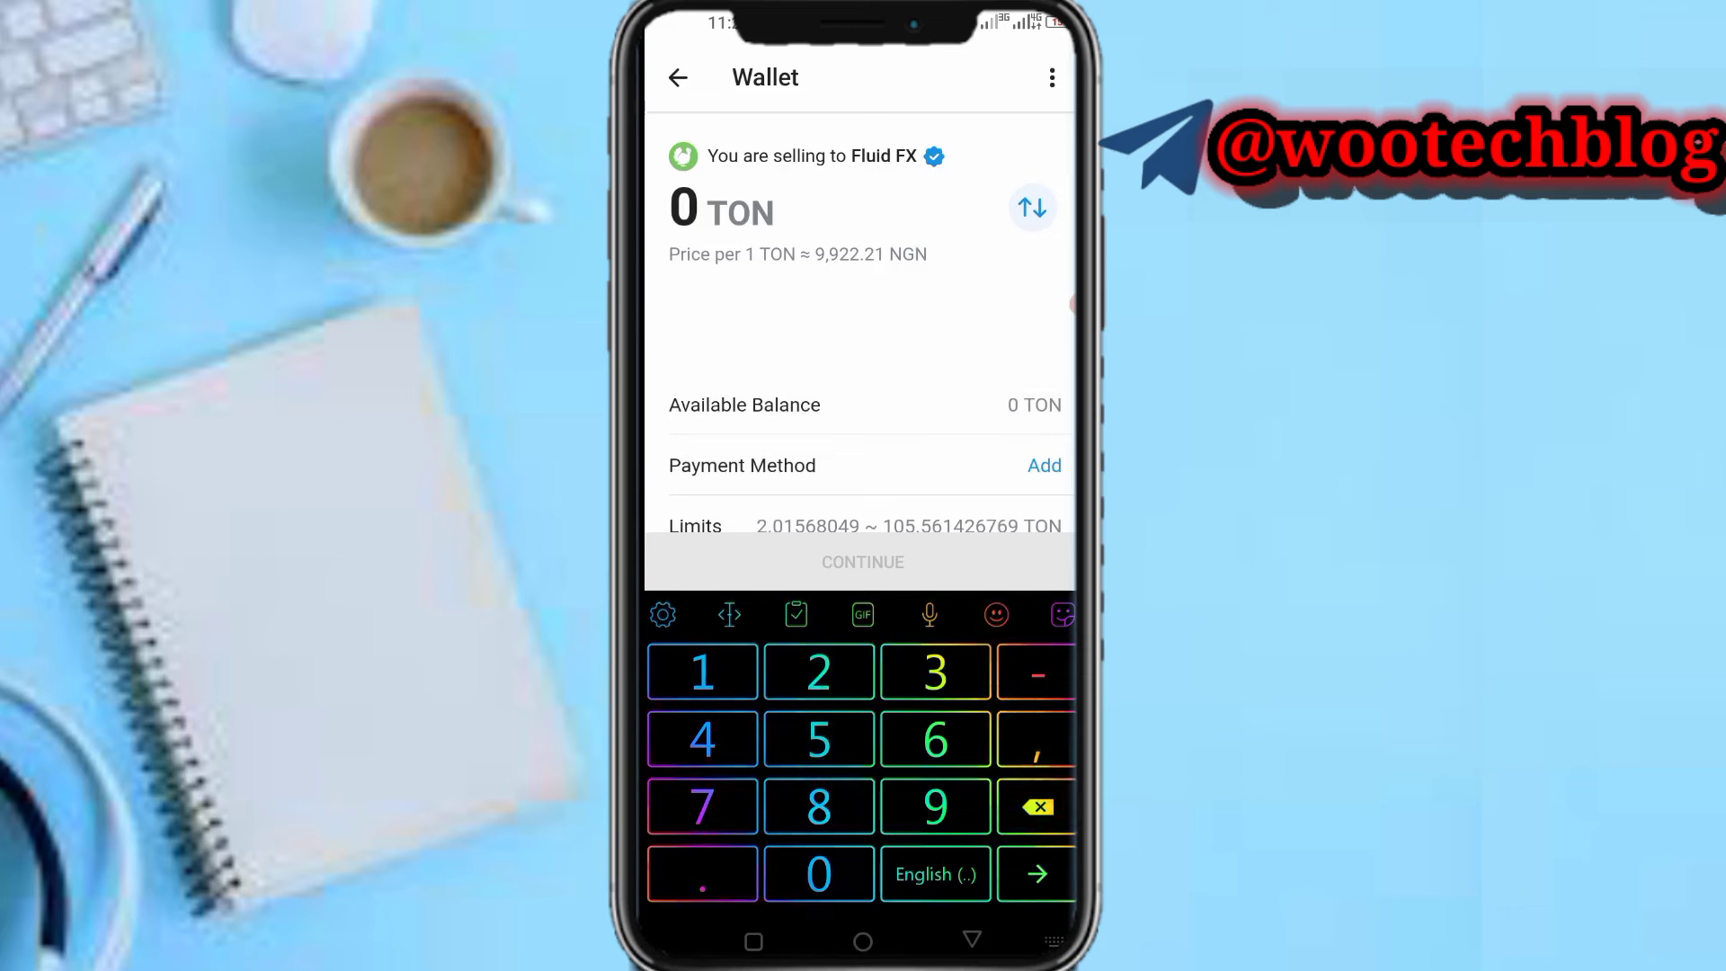
# - Enter 5 TON for the Fluid FX sale and list the payment methods to add
pyautogui.write('5')
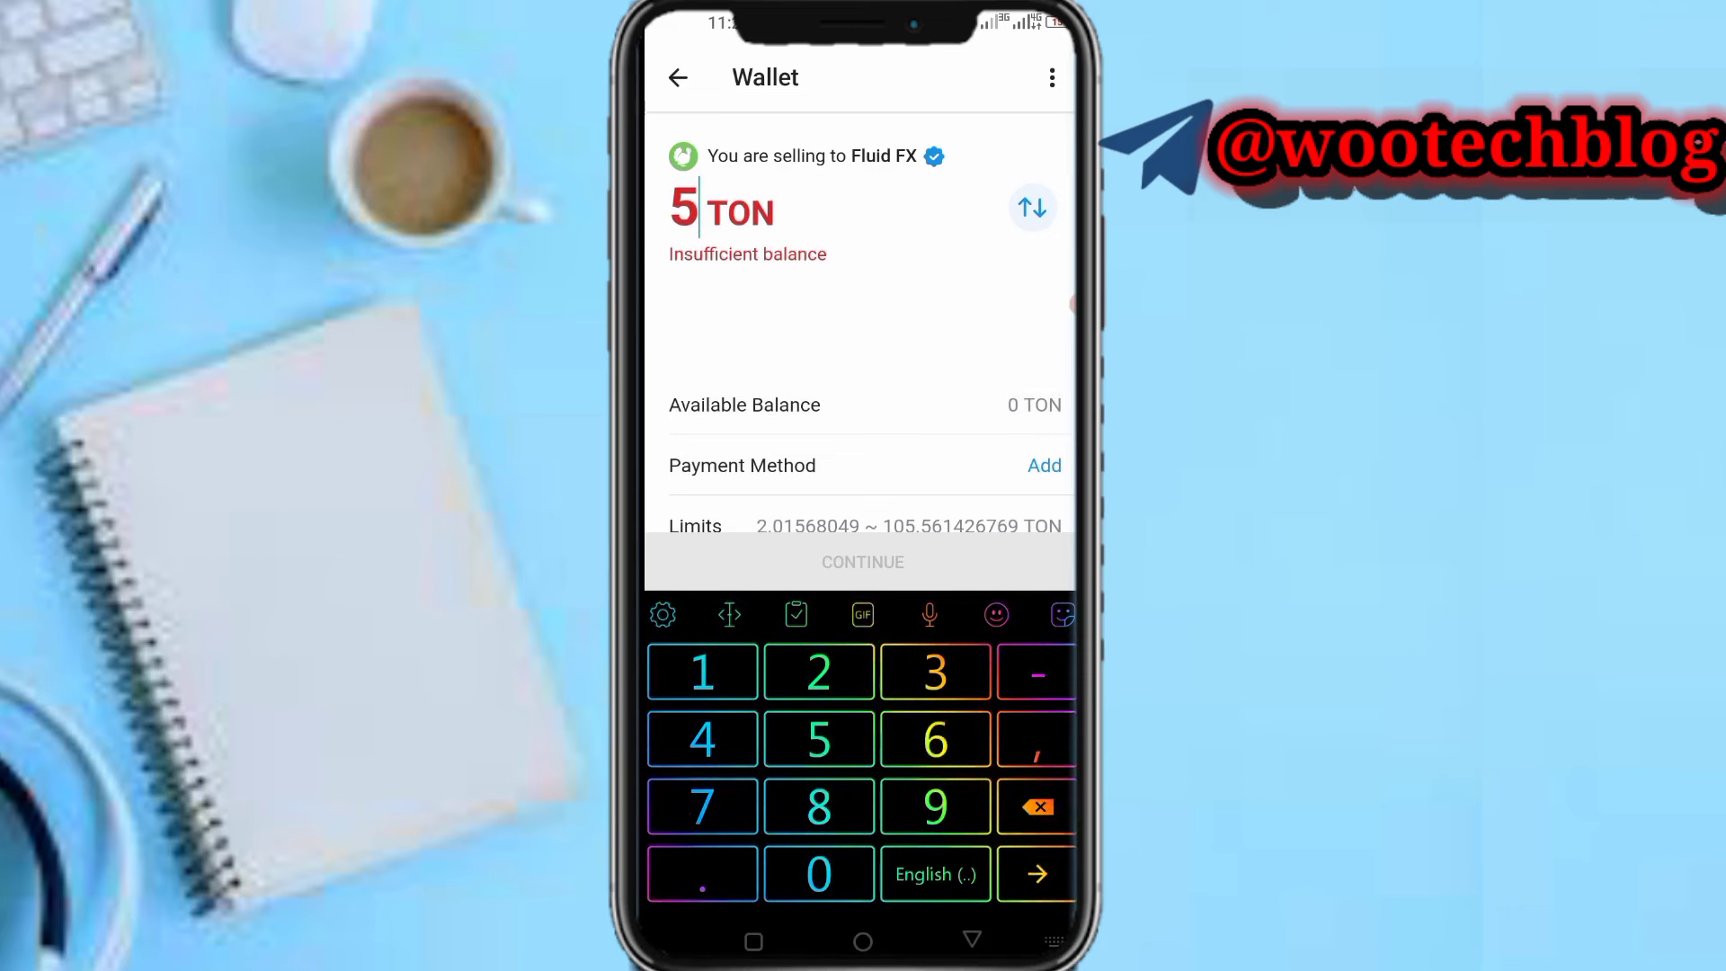
pyautogui.press('Escape')
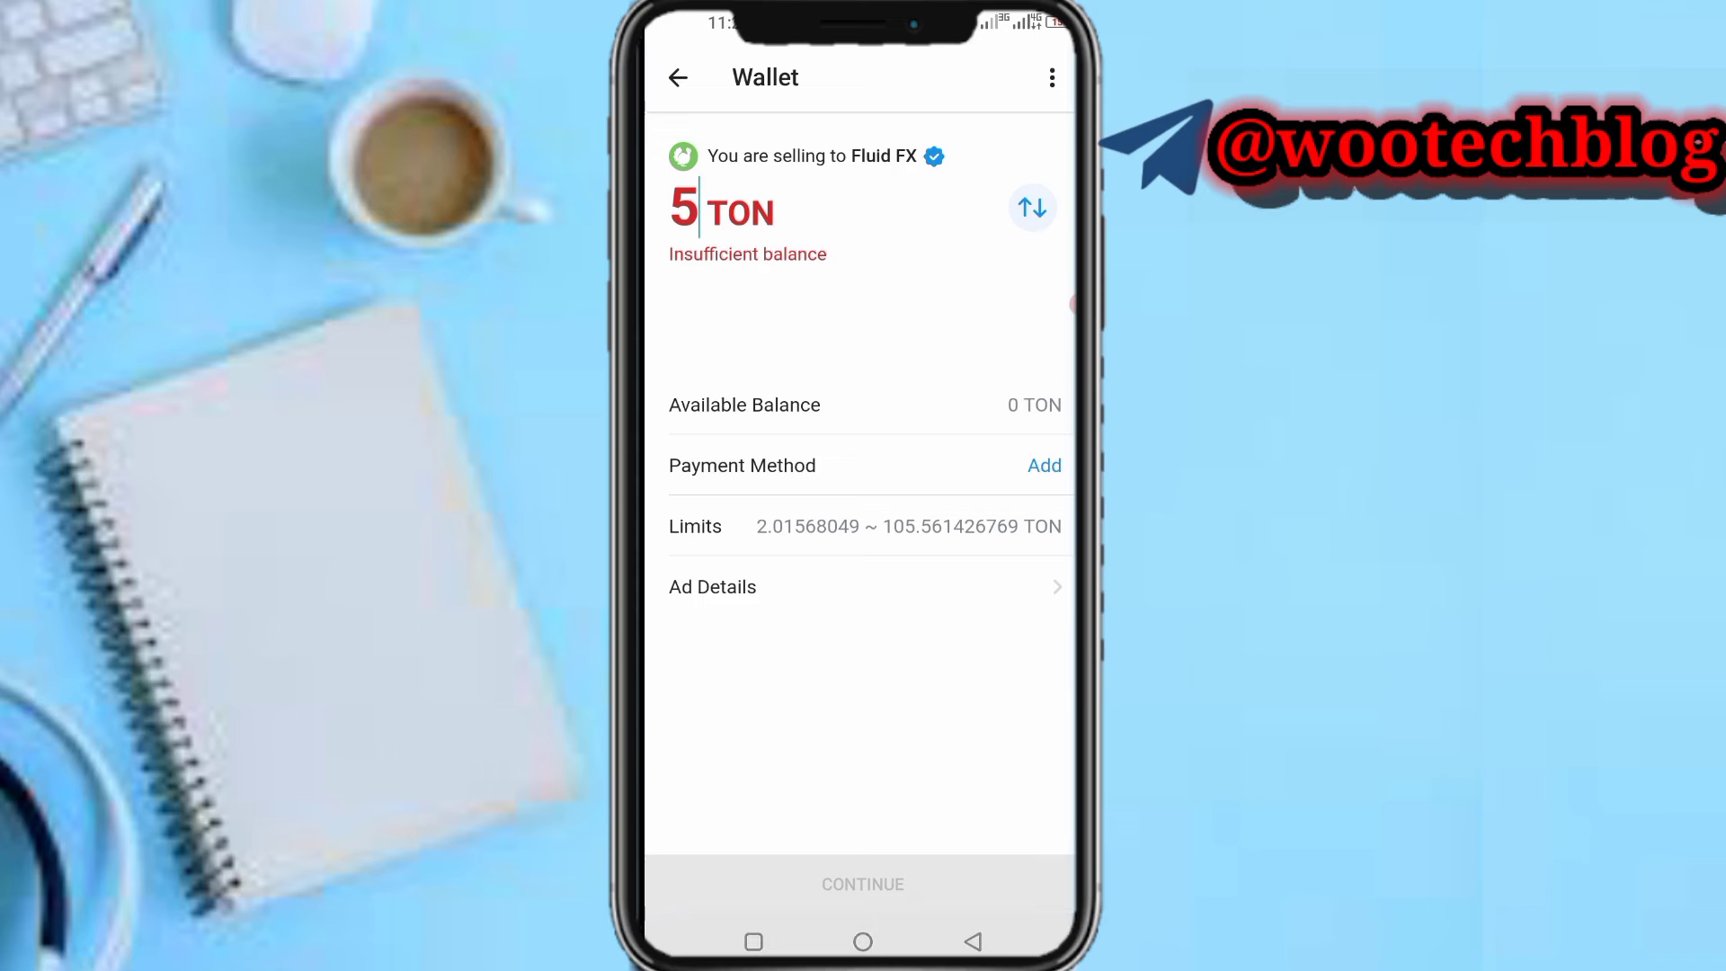
pyautogui.click(1044, 465)
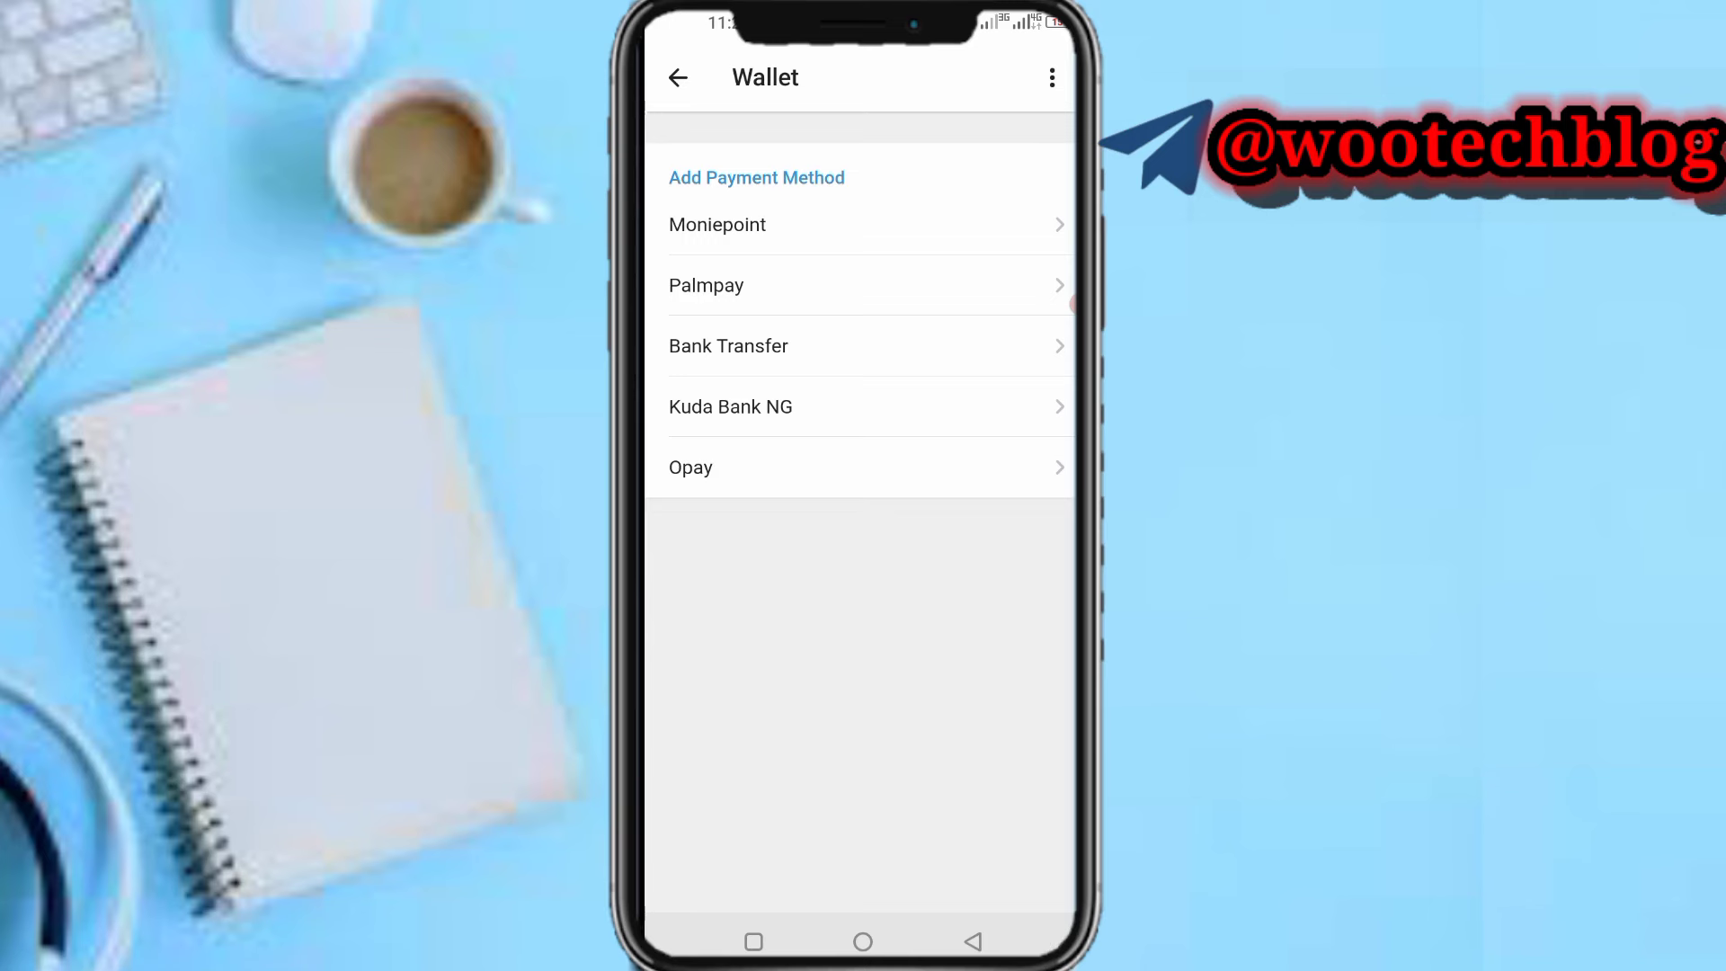
pyautogui.click(1068, 304)
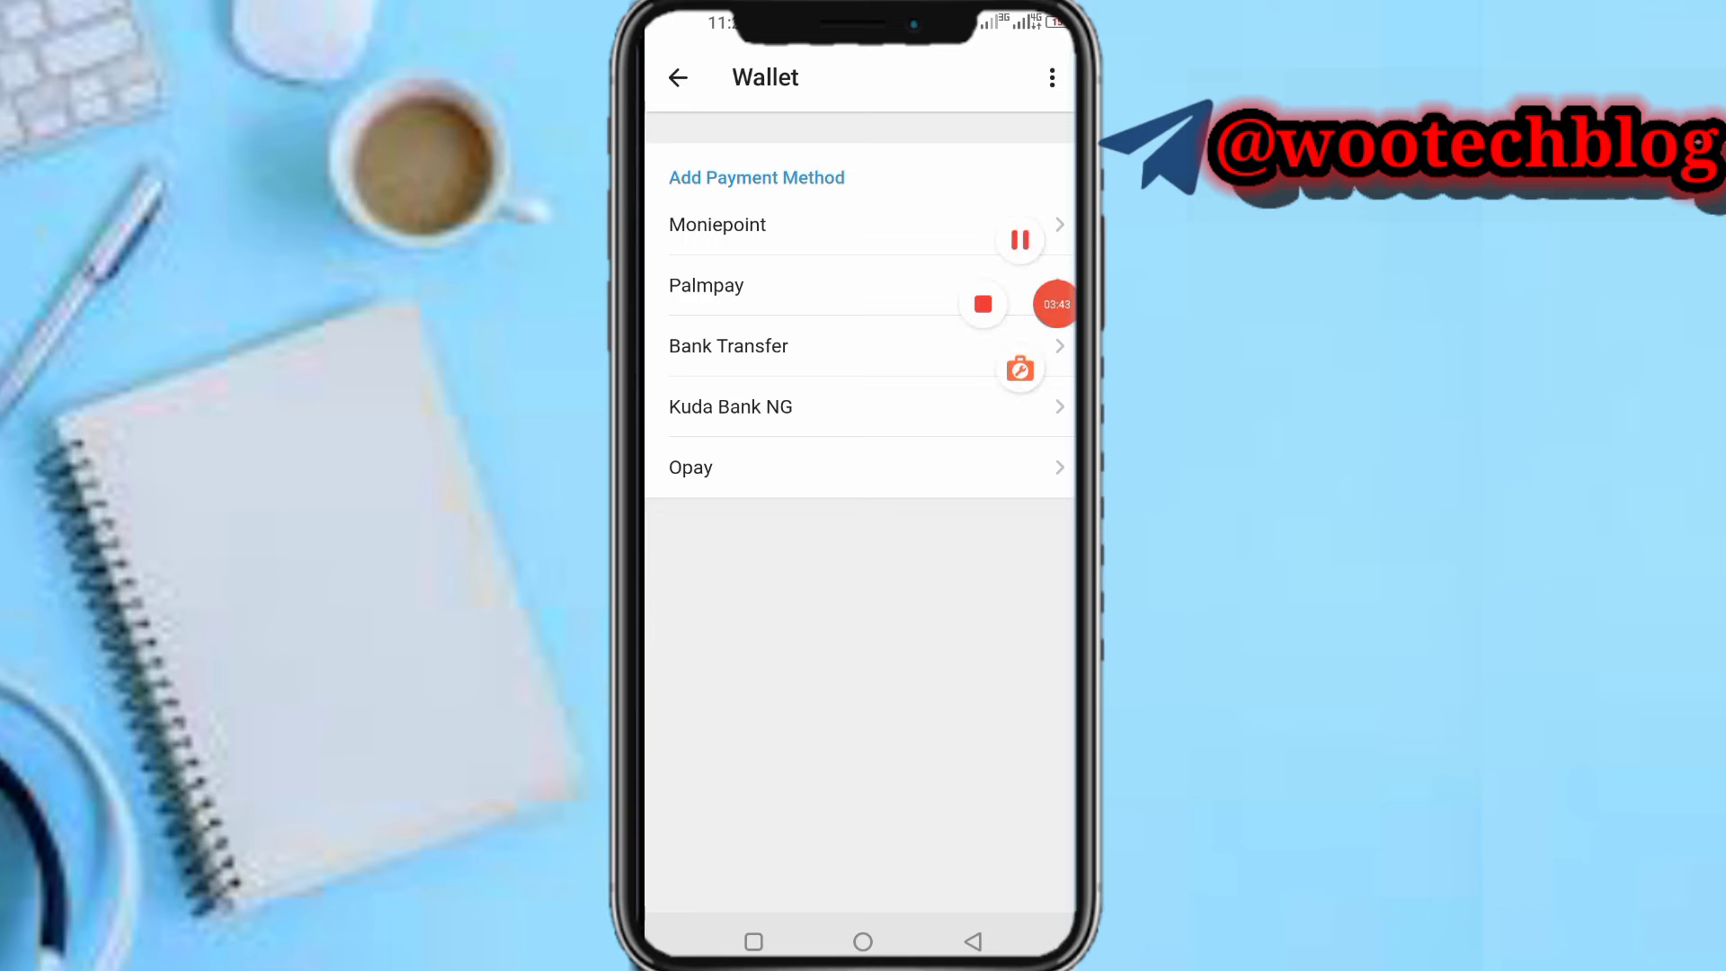